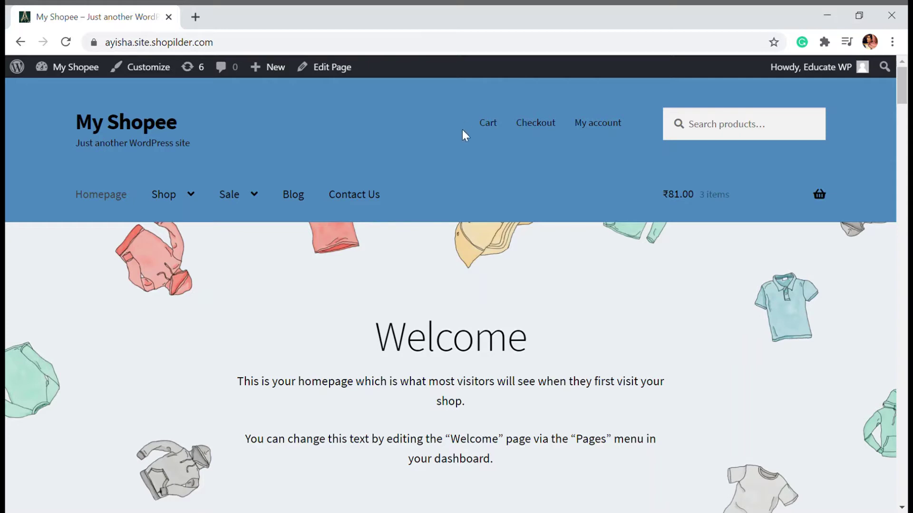
- Open the Vneck Tshirt product page from New In and check its category and tag
{"action": "scroll", "coordinate": [434, 228], "scroll_direction": "down", "scroll_amount": 10}
{"action": "scroll", "coordinate": [435, 228], "scroll_direction": "down", "scroll_amount": 7}
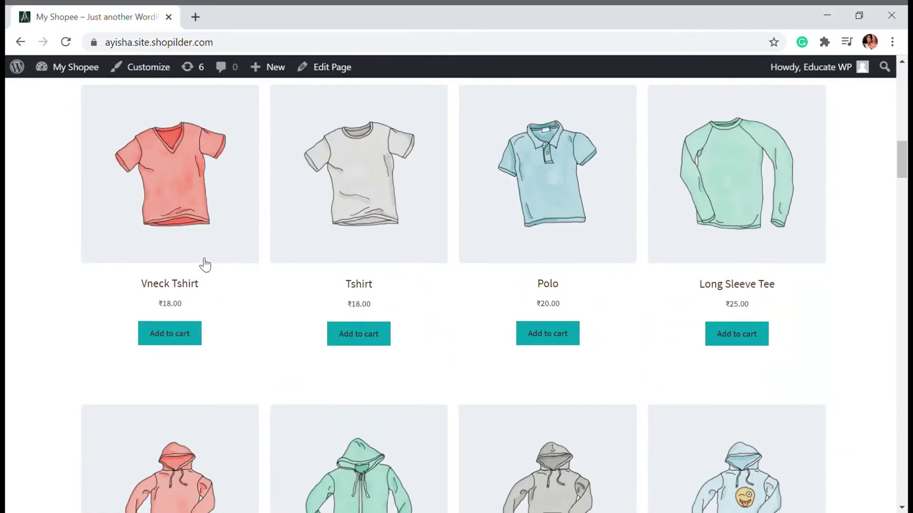
{"action": "left_click", "coordinate": [183, 165]}
{"action": "scroll", "coordinate": [455, 291], "scroll_direction": "down", "scroll_amount": 5}
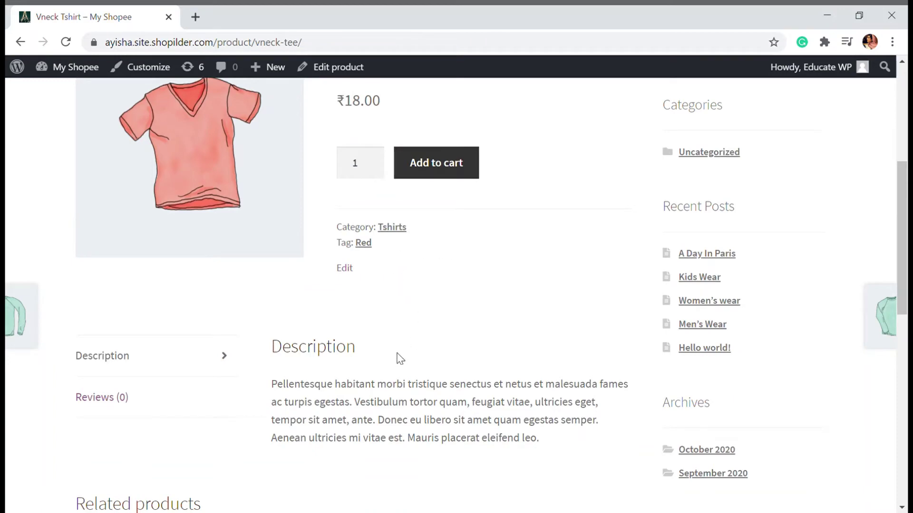
{"action": "scroll", "coordinate": [398, 360], "scroll_direction": "up", "scroll_amount": 5}
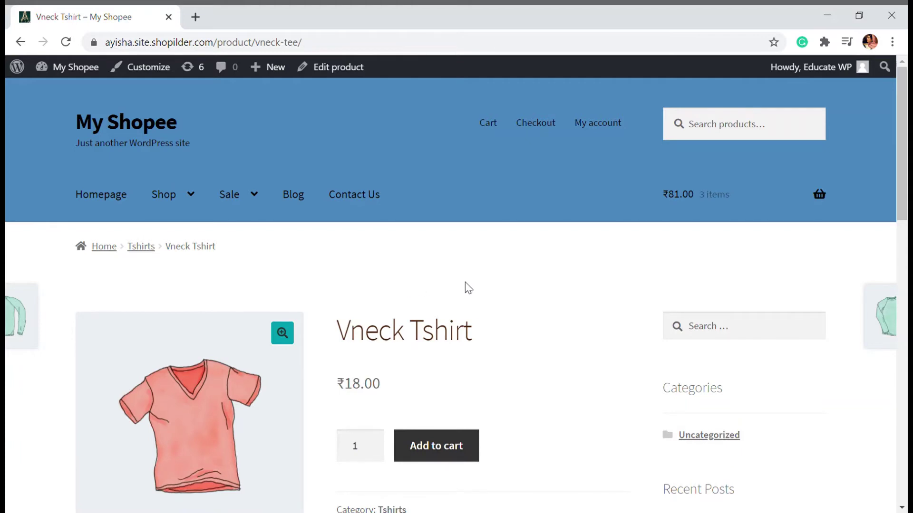
{"action": "scroll", "coordinate": [456, 288], "scroll_direction": "down", "scroll_amount": 4}
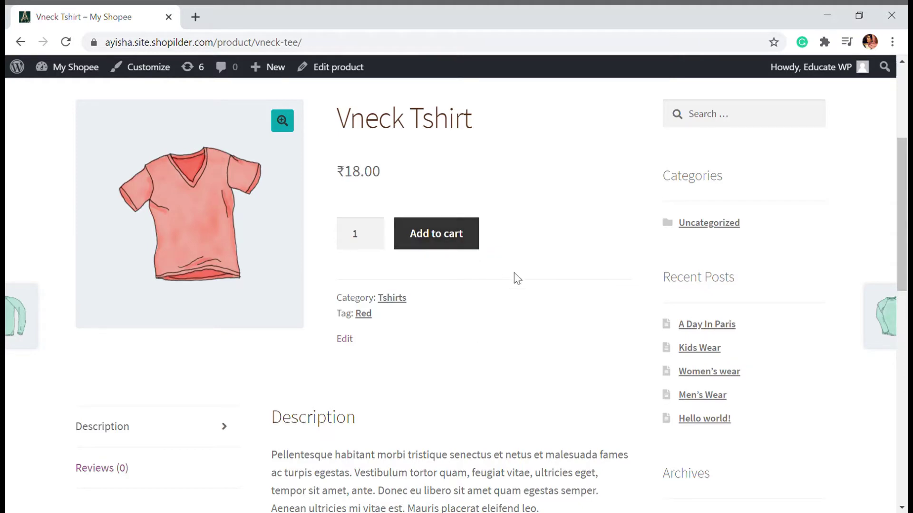
{"action": "scroll", "coordinate": [582, 281], "scroll_direction": "up", "scroll_amount": 4}
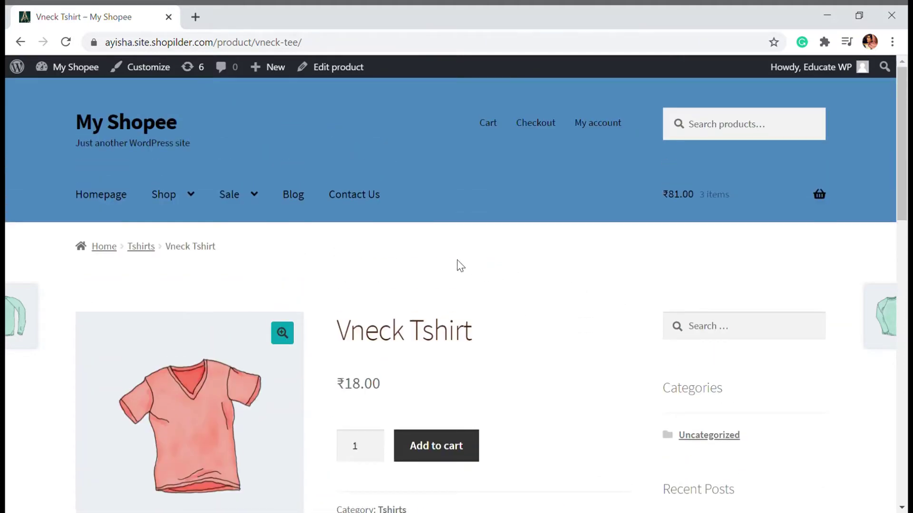
- Go to the My Shopee admin Dashboard via the admin bar menu
{"action": "mouse_move", "coordinate": [66, 71]}
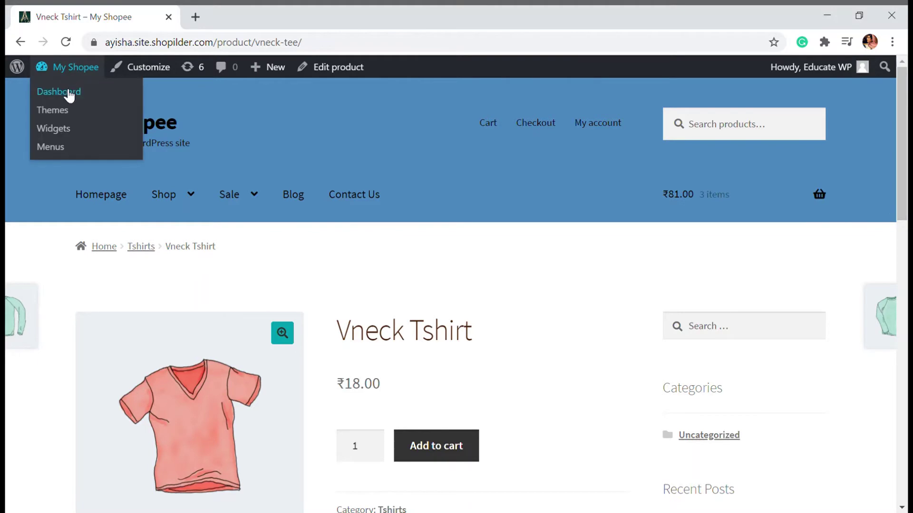
{"action": "scroll", "coordinate": [271, 168], "scroll_direction": "down", "scroll_amount": 7}
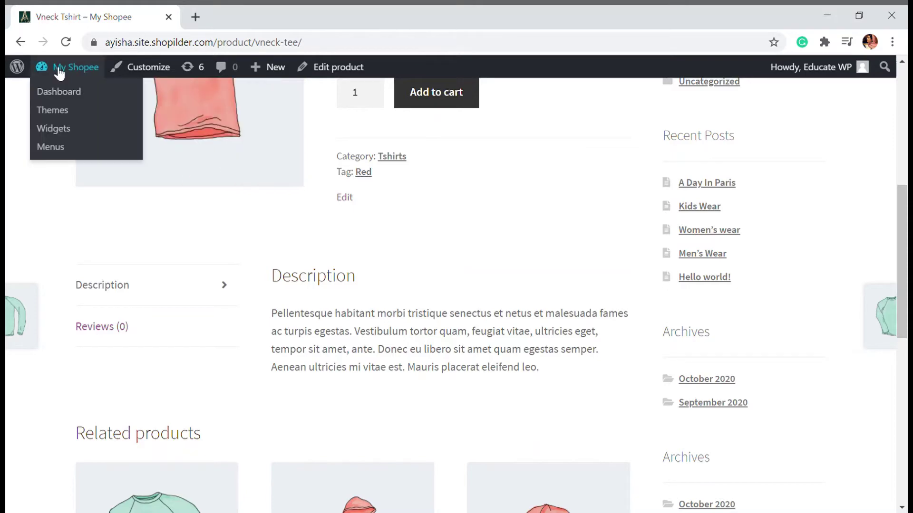
{"action": "left_click", "coordinate": [58, 91]}
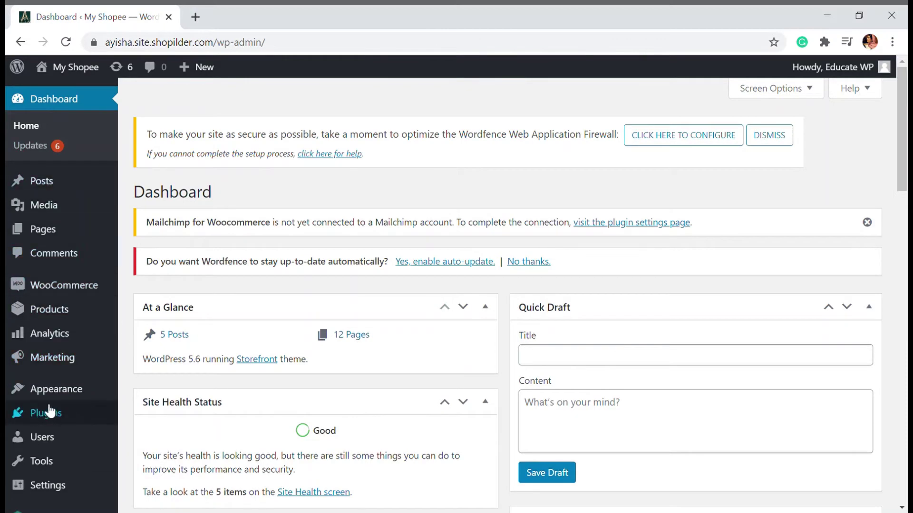
- Open Products > All Products to list the 12 products
{"action": "scroll", "coordinate": [53, 355], "scroll_direction": "down", "scroll_amount": 3}
{"action": "scroll", "coordinate": [48, 380], "scroll_direction": "up", "scroll_amount": 3}
{"action": "mouse_move", "coordinate": [51, 287]}
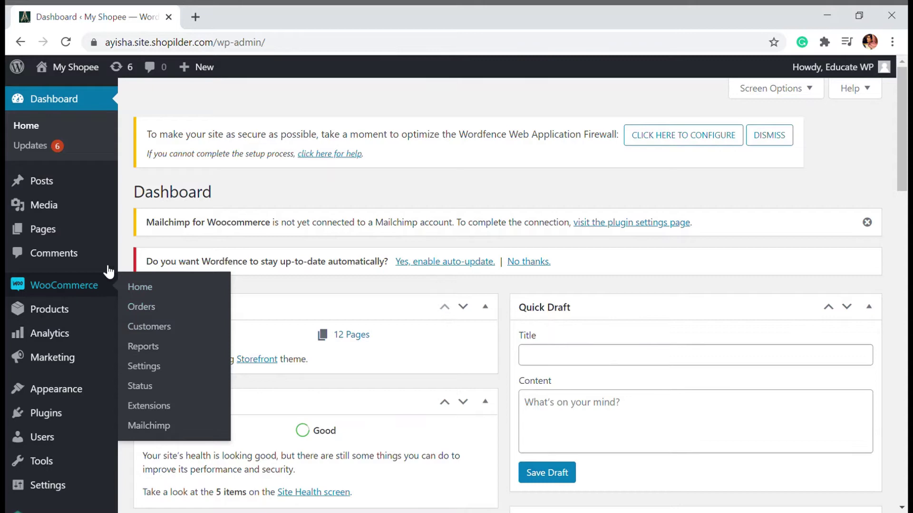
{"action": "mouse_move", "coordinate": [68, 204]}
{"action": "left_click", "coordinate": [73, 309]}
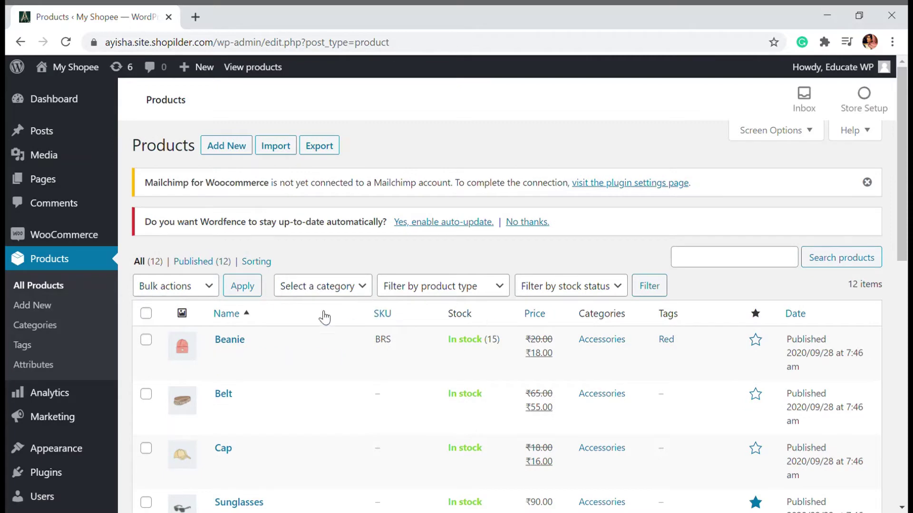
- Open the Beanie product, the only one with SKU BRS, for editing
{"action": "mouse_move", "coordinate": [312, 339]}
{"action": "scroll", "coordinate": [326, 332], "scroll_direction": "down", "scroll_amount": 3}
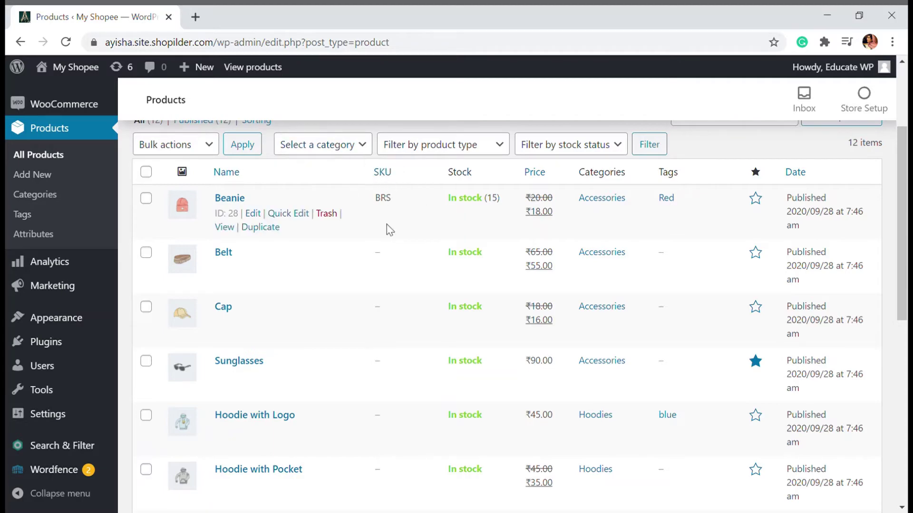
{"action": "scroll", "coordinate": [380, 387], "scroll_direction": "down", "scroll_amount": 8}
{"action": "scroll", "coordinate": [377, 309], "scroll_direction": "up", "scroll_amount": 12}
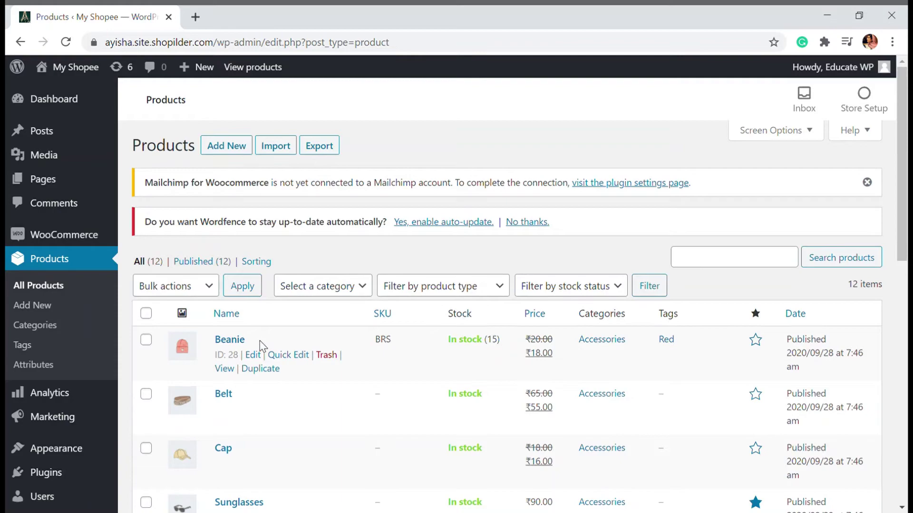
{"action": "left_click", "coordinate": [255, 355]}
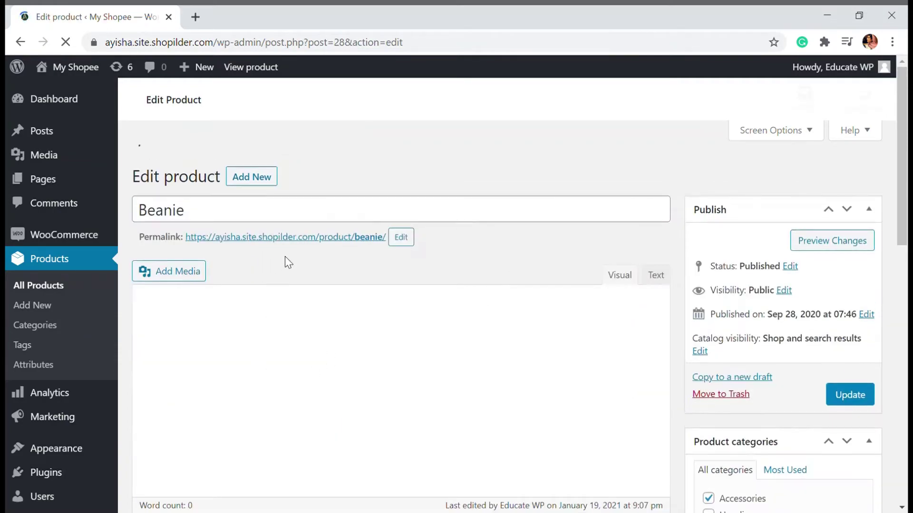
- Show Beanie's Inventory tab and inspect its SKU field value BRS
{"action": "scroll", "coordinate": [285, 257], "scroll_direction": "down", "scroll_amount": 3}
{"action": "scroll", "coordinate": [291, 259], "scroll_direction": "down", "scroll_amount": 10}
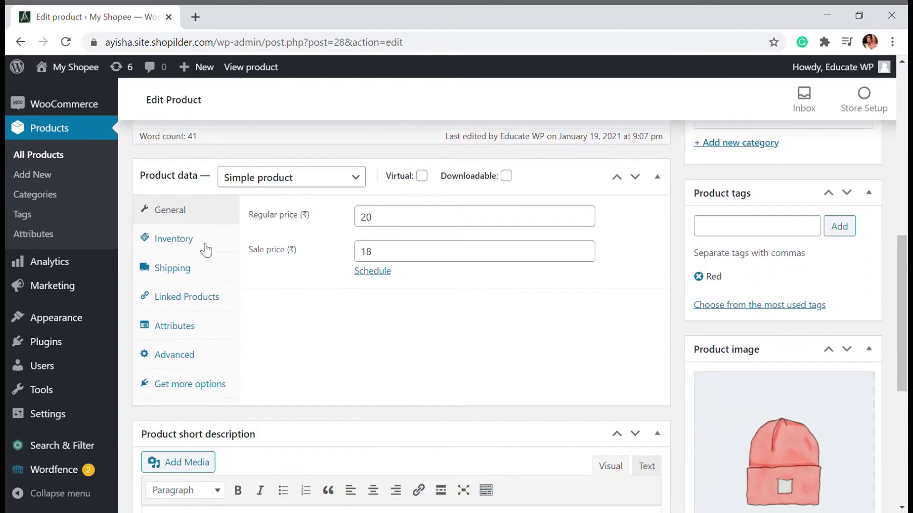
{"action": "left_click", "coordinate": [200, 244]}
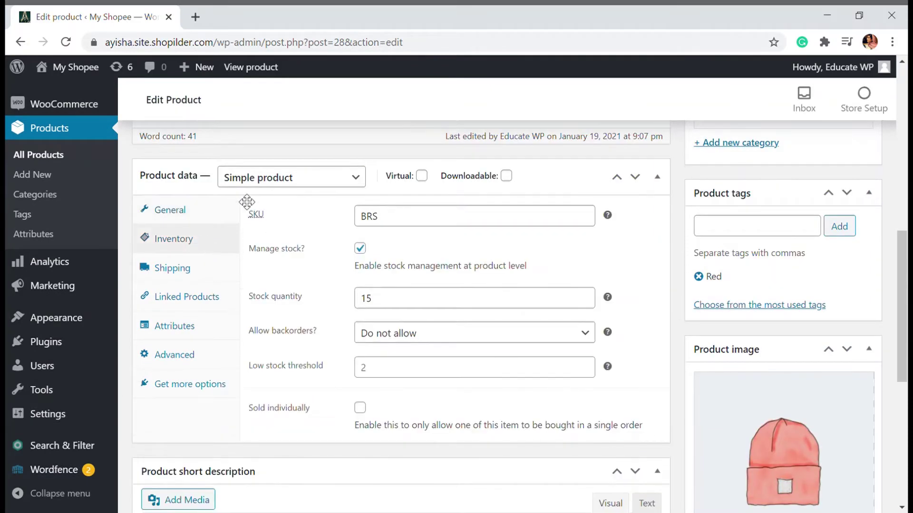
{"action": "left_click", "coordinate": [373, 218]}
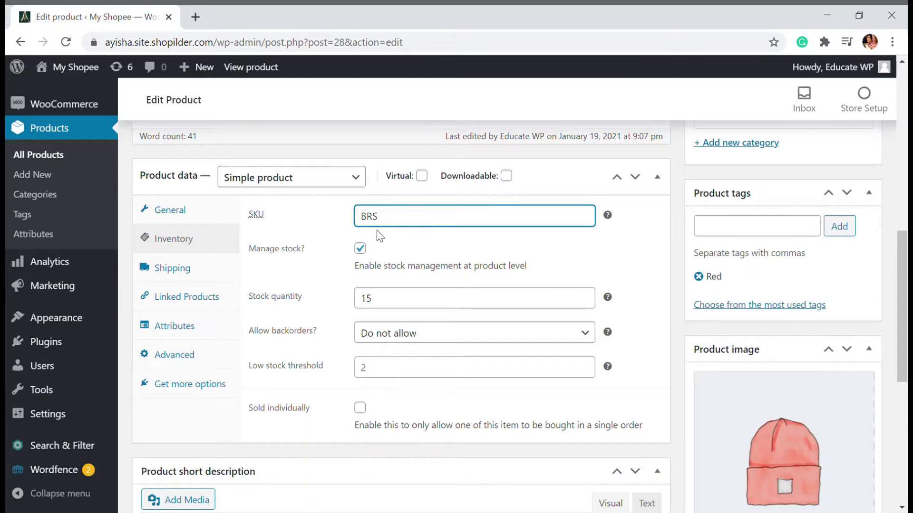
{"action": "key", "text": "shift+Left"}
{"action": "left_click", "coordinate": [374, 219]}
{"action": "left_click", "coordinate": [396, 221]}
{"action": "double_click", "coordinate": [385, 220]}
{"action": "left_click", "coordinate": [391, 216]}
- Update the Beanie product, keeping SKU BRS, stock 15 and low-stock threshold 2
{"action": "scroll", "coordinate": [412, 228], "scroll_direction": "up", "scroll_amount": 1}
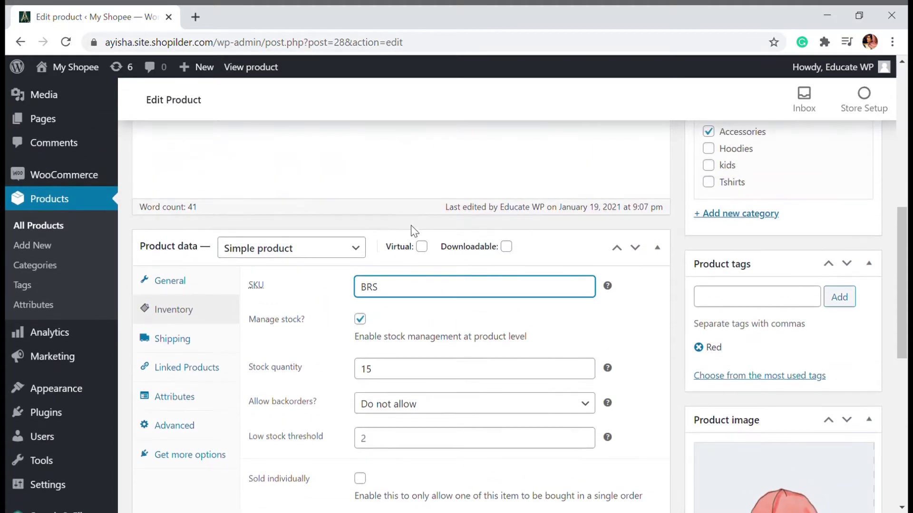
{"action": "scroll", "coordinate": [421, 236], "scroll_direction": "down", "scroll_amount": 1}
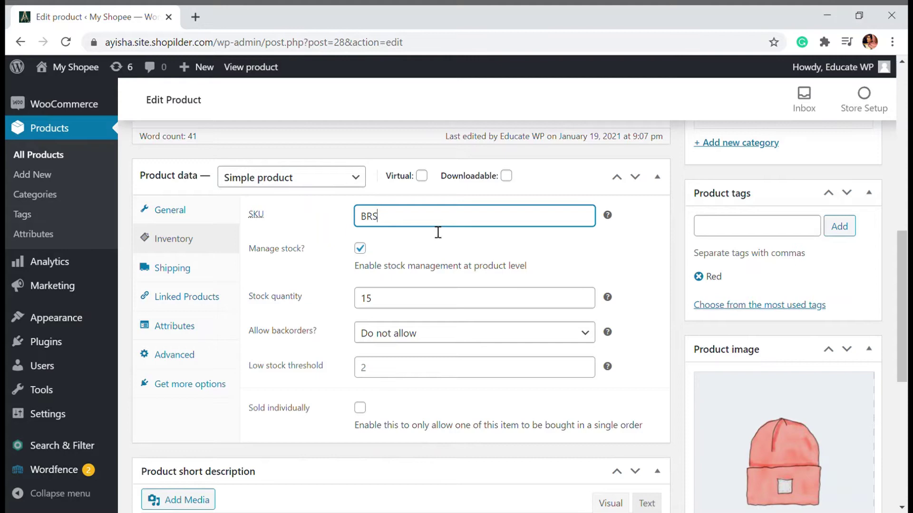
{"action": "scroll", "coordinate": [394, 223], "scroll_direction": "up", "scroll_amount": 2}
{"action": "scroll", "coordinate": [394, 223], "scroll_direction": "down", "scroll_amount": 3}
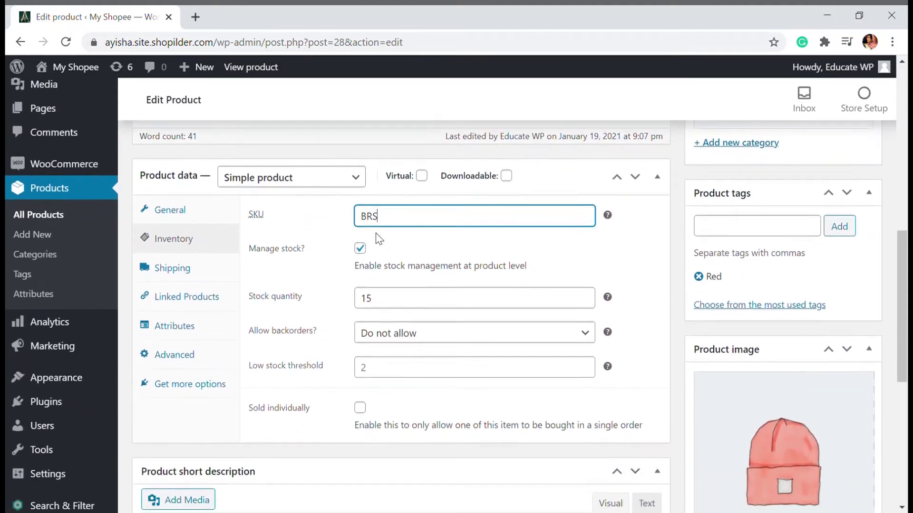
{"action": "scroll", "coordinate": [534, 257], "scroll_direction": "up", "scroll_amount": 7}
{"action": "left_click", "coordinate": [840, 248]}
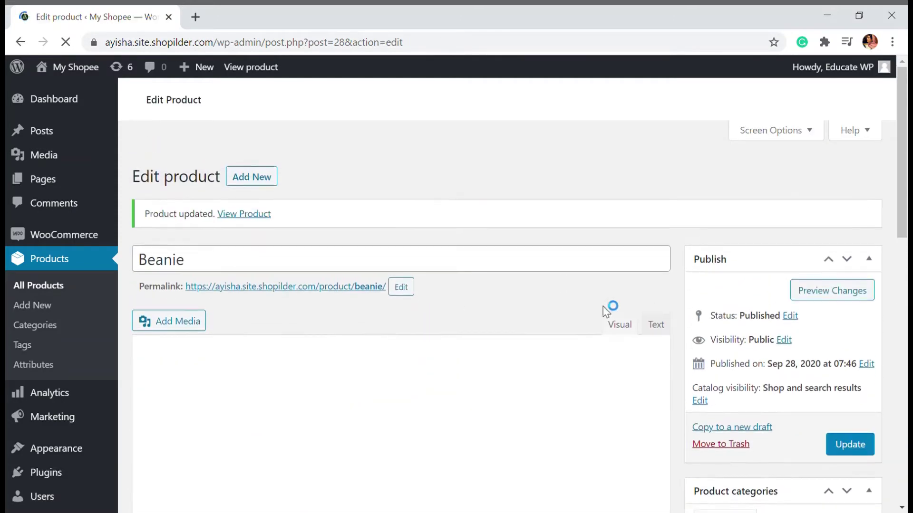
- View Beanie on the storefront, checking SKU BRS, 15 in stock and ₹18.00 sale price
{"action": "scroll", "coordinate": [416, 333], "scroll_direction": "down", "scroll_amount": 2}
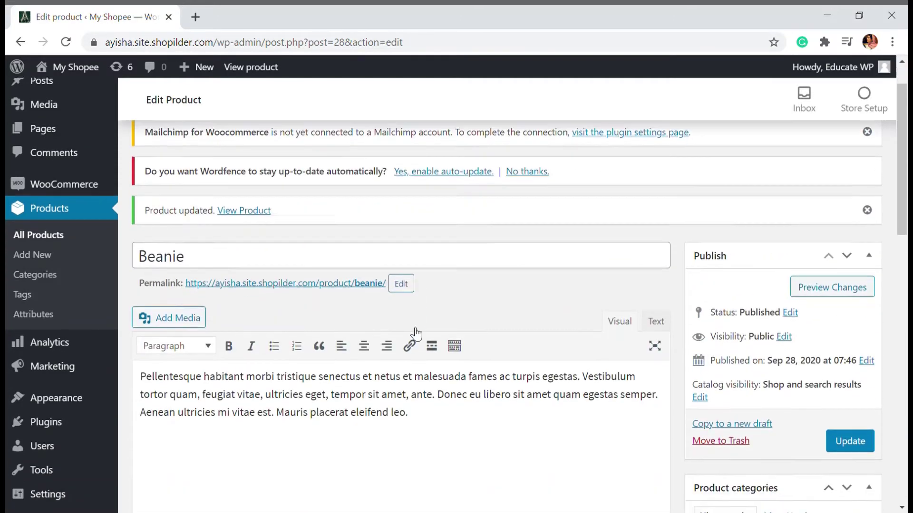
{"action": "scroll", "coordinate": [377, 328], "scroll_direction": "down", "scroll_amount": 5}
{"action": "scroll", "coordinate": [381, 323], "scroll_direction": "up", "scroll_amount": 6}
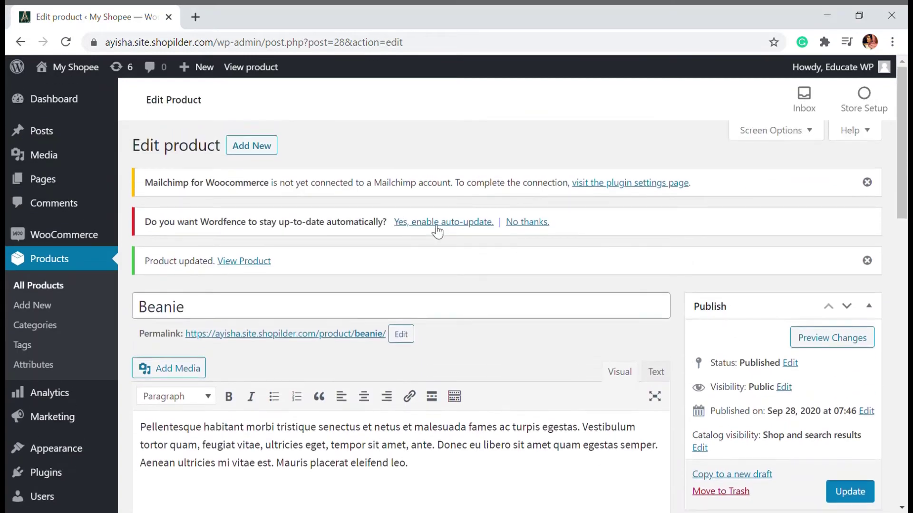
{"action": "left_click", "coordinate": [265, 262]}
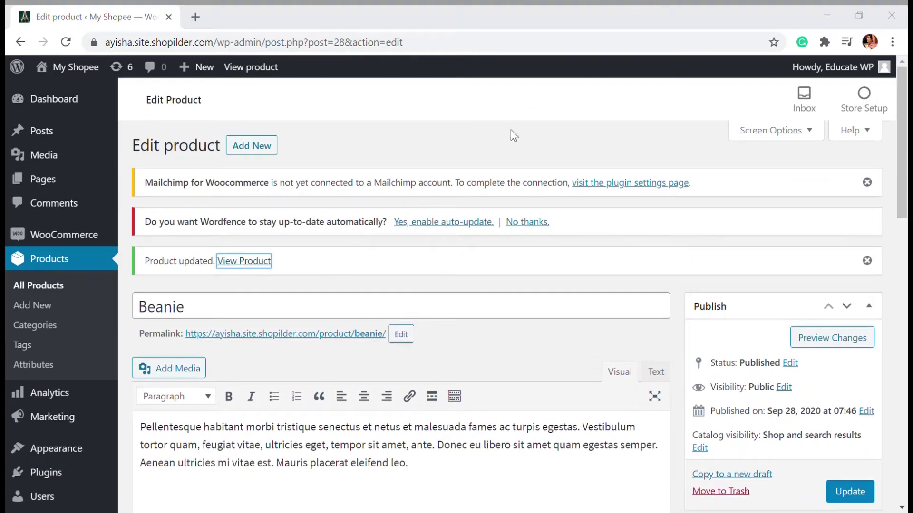
{"action": "scroll", "coordinate": [454, 185], "scroll_direction": "down", "scroll_amount": 3}
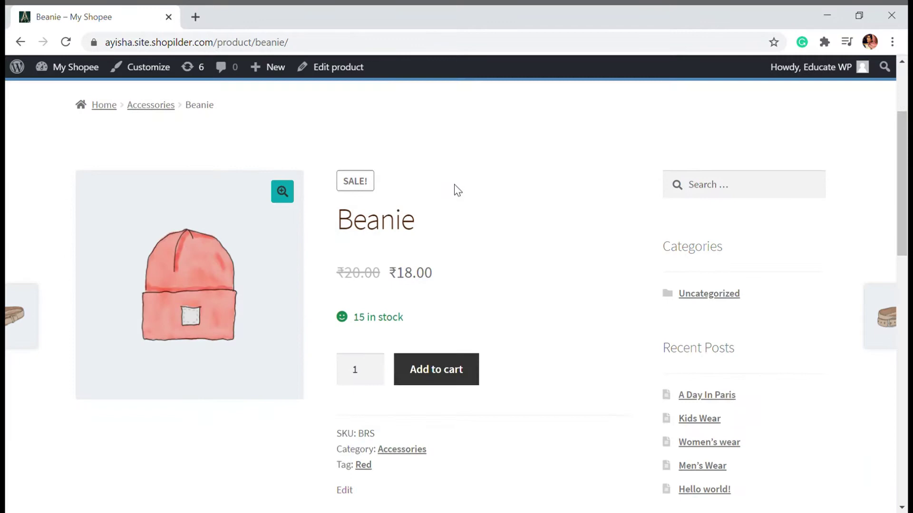
{"action": "scroll", "coordinate": [457, 190], "scroll_direction": "down", "scroll_amount": 4}
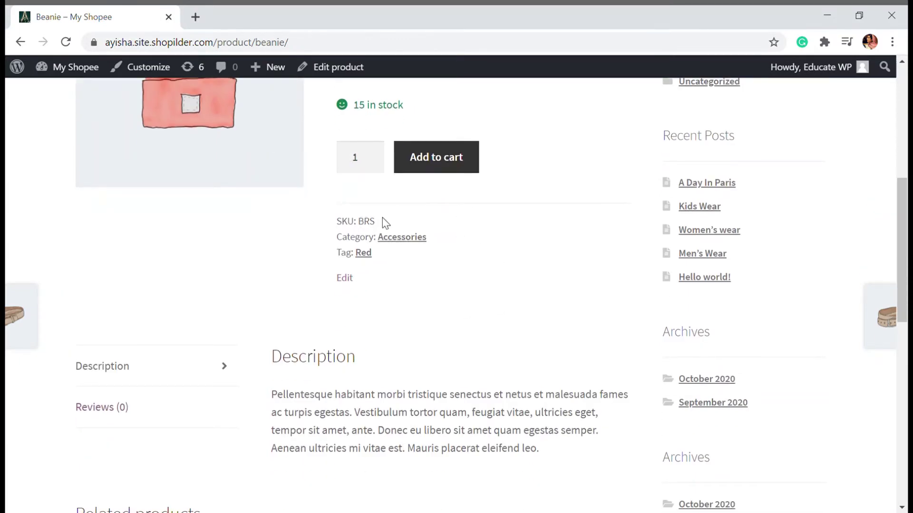
{"action": "left_click", "coordinate": [363, 227]}
{"action": "scroll", "coordinate": [405, 227], "scroll_direction": "up", "scroll_amount": 3}
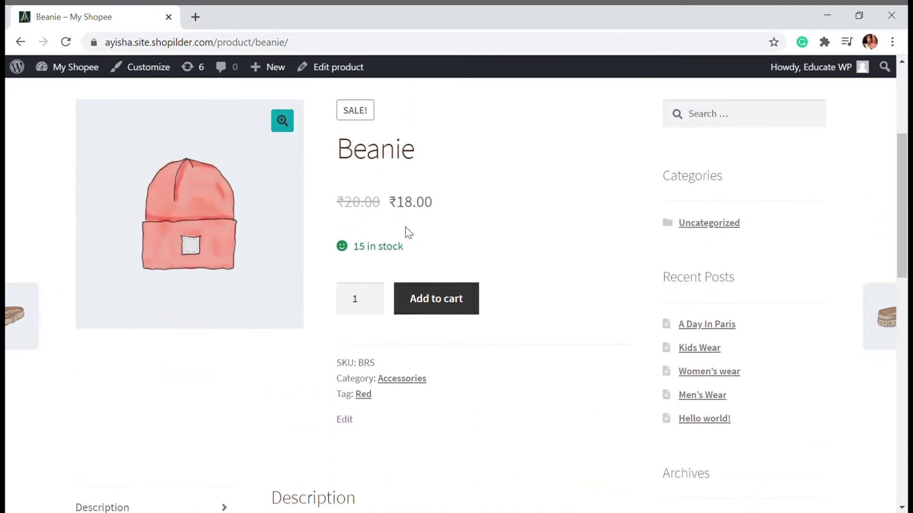
{"action": "scroll", "coordinate": [440, 228], "scroll_direction": "up", "scroll_amount": 3}
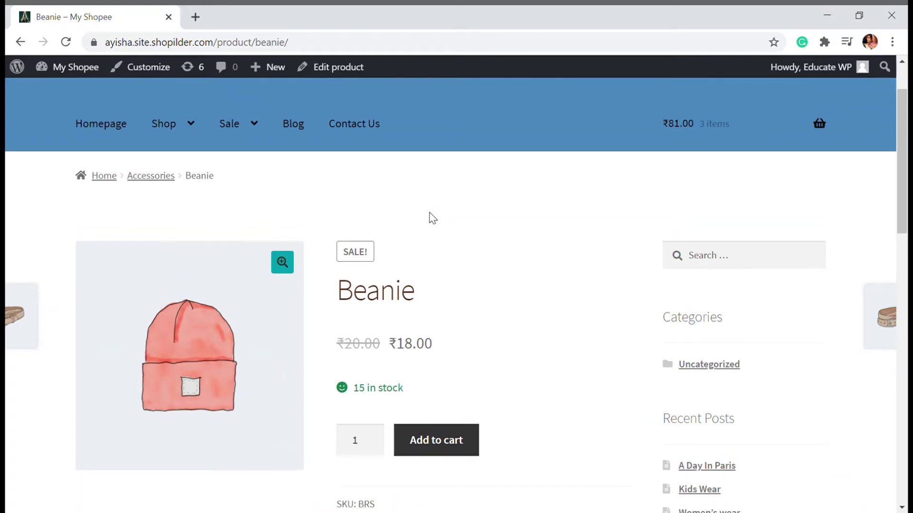
{"action": "scroll", "coordinate": [429, 213], "scroll_direction": "up", "scroll_amount": 2}
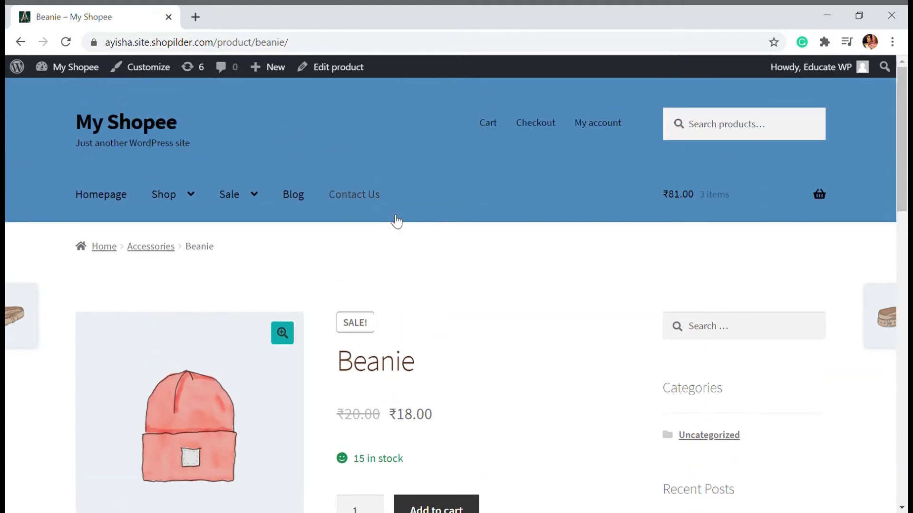
- Go from the Dashboard to the Plugins > Add New page
{"action": "mouse_move", "coordinate": [76, 69]}
{"action": "left_click", "coordinate": [77, 92]}
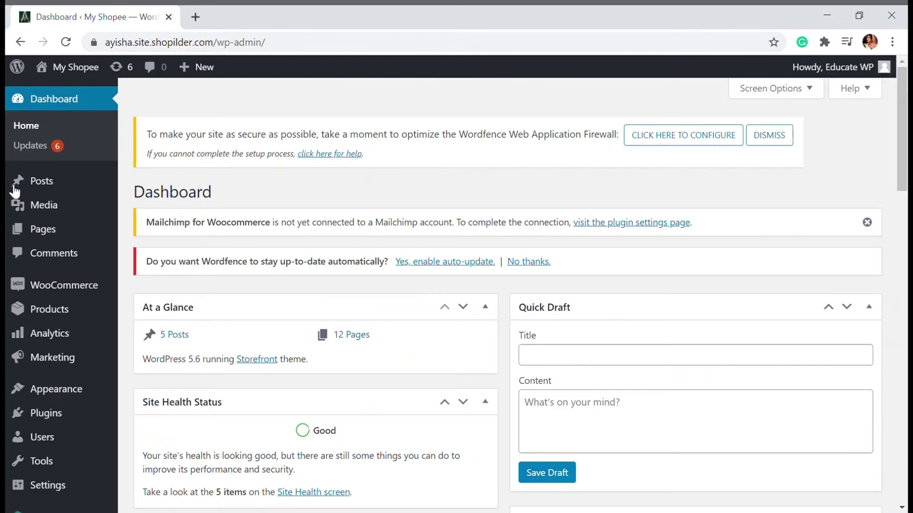
{"action": "scroll", "coordinate": [61, 294], "scroll_direction": "down", "scroll_amount": 1}
{"action": "mouse_move", "coordinate": [36, 351]}
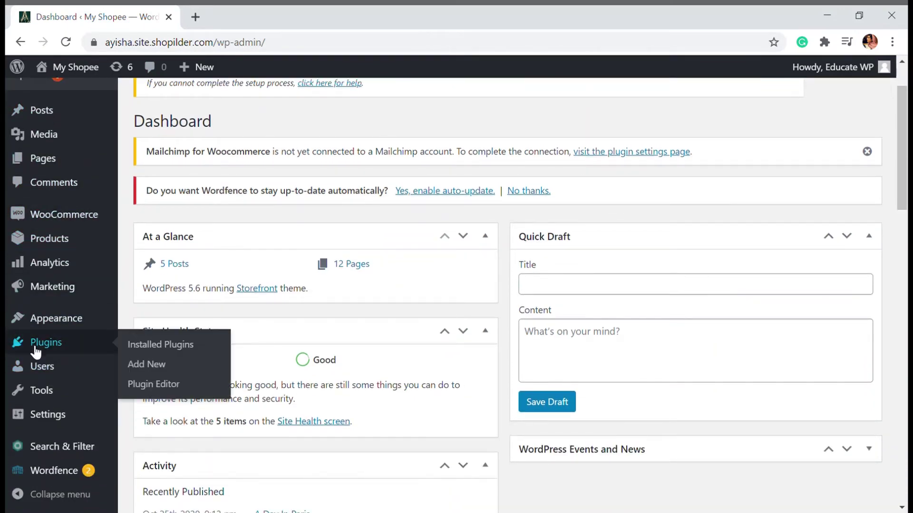
{"action": "left_click", "coordinate": [188, 363]}
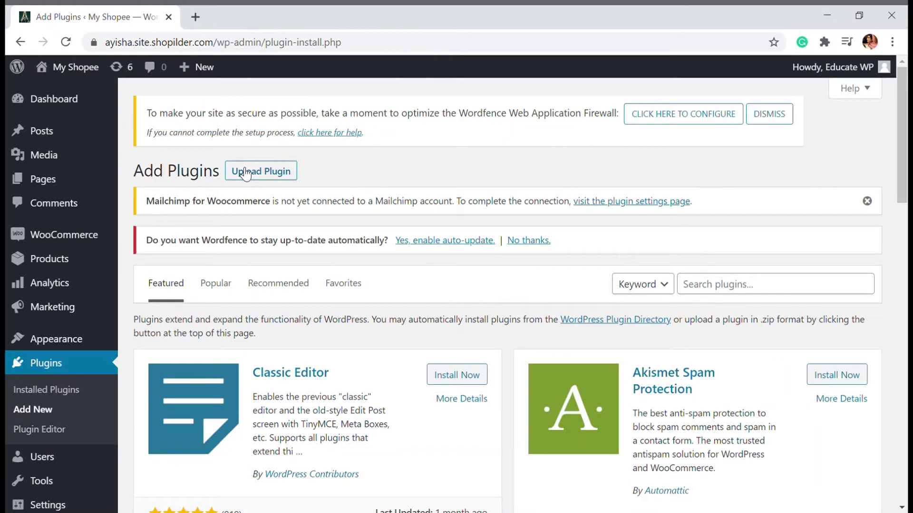
- Search plugins for 'SKU' and locate the WooCommerce Product SKU Generator card
{"action": "left_click", "coordinate": [707, 288]}
{"action": "type", "text": "SKU"}
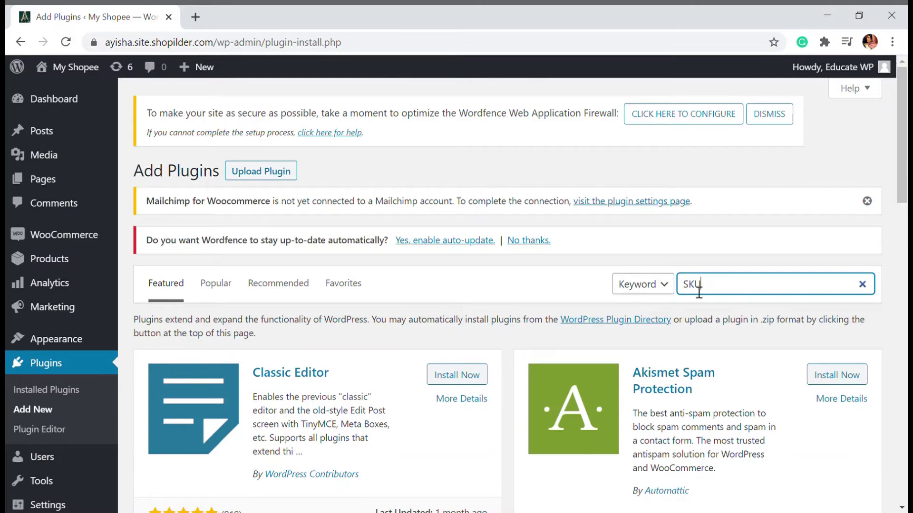
{"action": "scroll", "coordinate": [699, 291], "scroll_direction": "down", "scroll_amount": 1}
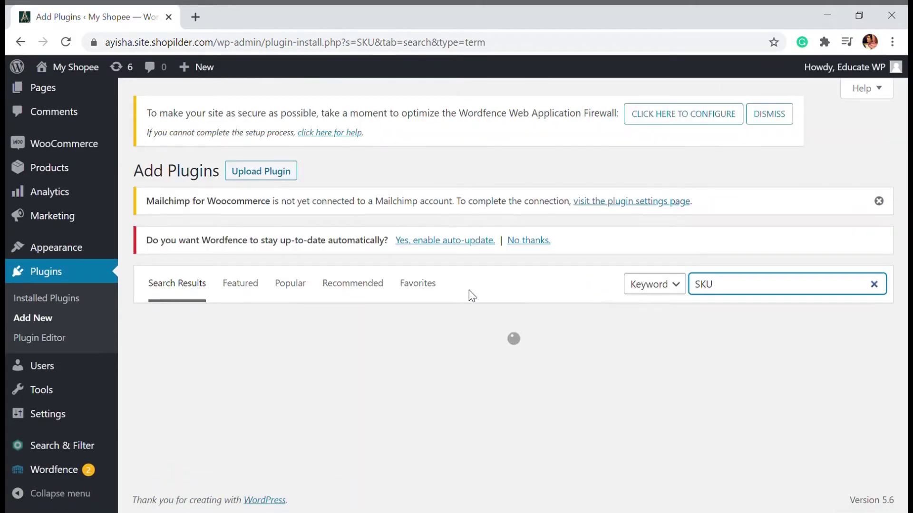
{"action": "scroll", "coordinate": [492, 285], "scroll_direction": "down", "scroll_amount": 3}
{"action": "scroll", "coordinate": [592, 283], "scroll_direction": "down", "scroll_amount": 8}
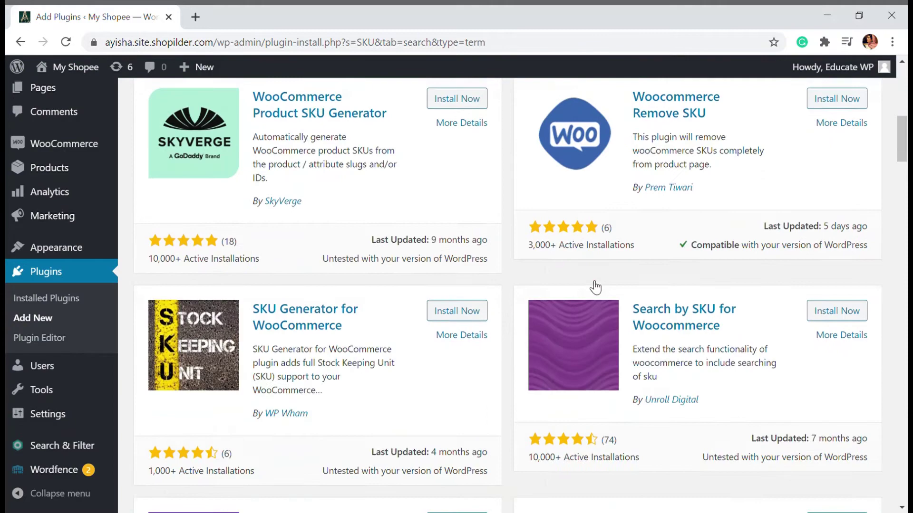
{"action": "scroll", "coordinate": [592, 283], "scroll_direction": "up", "scroll_amount": 5}
{"action": "scroll", "coordinate": [591, 284], "scroll_direction": "down", "scroll_amount": 3}
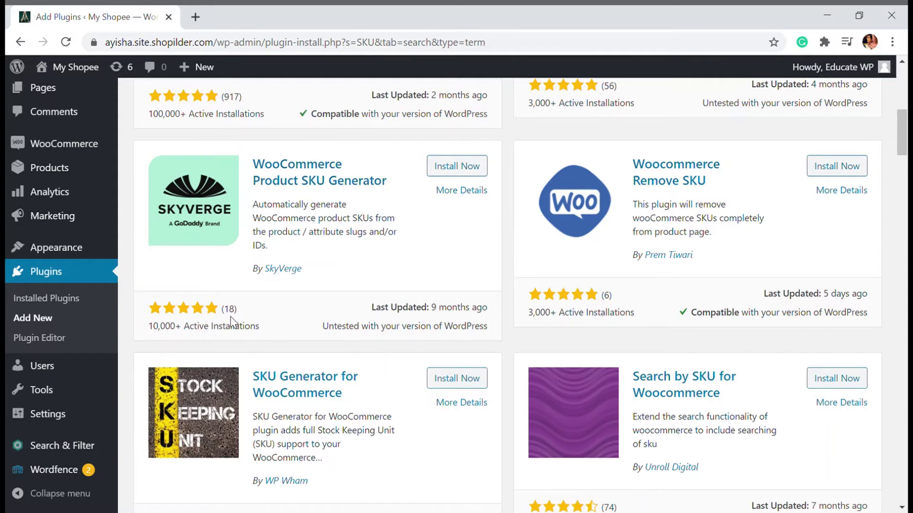
{"action": "scroll", "coordinate": [238, 323], "scroll_direction": "up", "scroll_amount": 3}
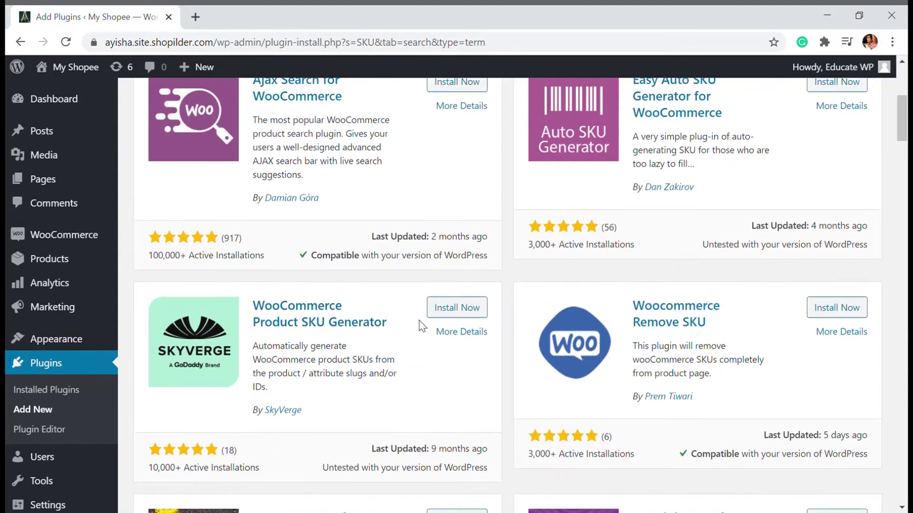
- Install WooCommerce Product SKU Generator 2.4.5 by SkyVerge and activate it
{"action": "left_click", "coordinate": [460, 313]}
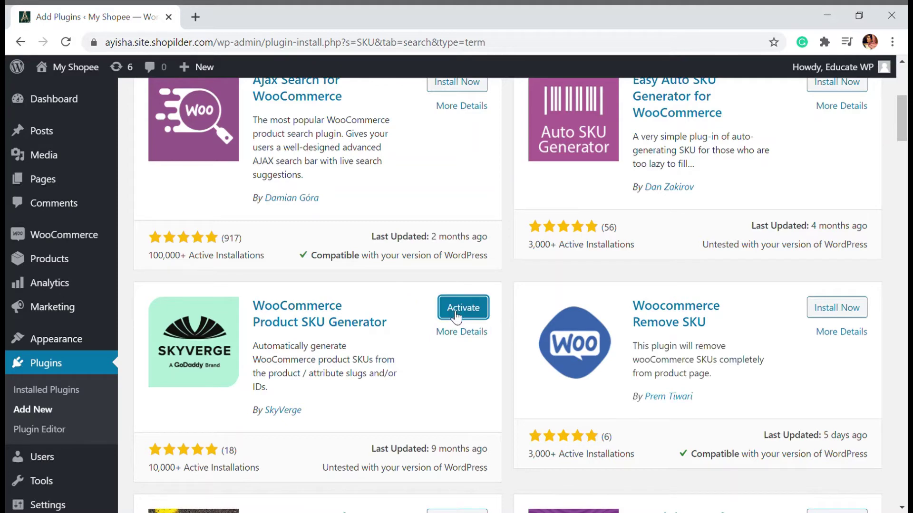
{"action": "left_click", "coordinate": [456, 315]}
- Open the Products section of WooCommerce Settings
{"action": "scroll", "coordinate": [47, 294], "scroll_direction": "down", "scroll_amount": 7}
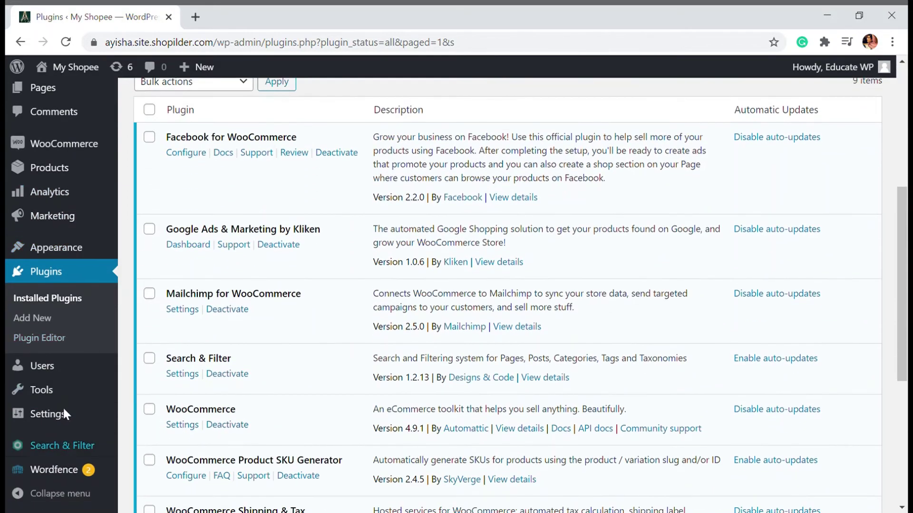
{"action": "mouse_move", "coordinate": [66, 151]}
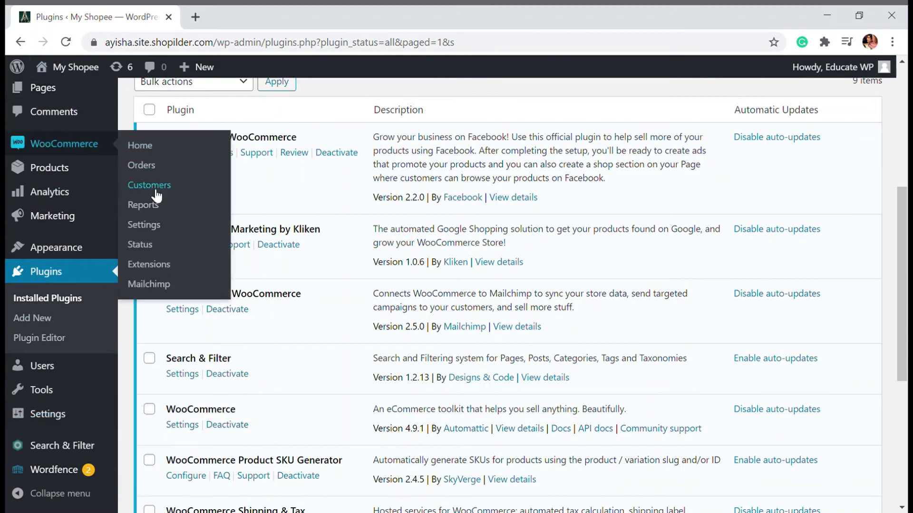
{"action": "left_click", "coordinate": [161, 230]}
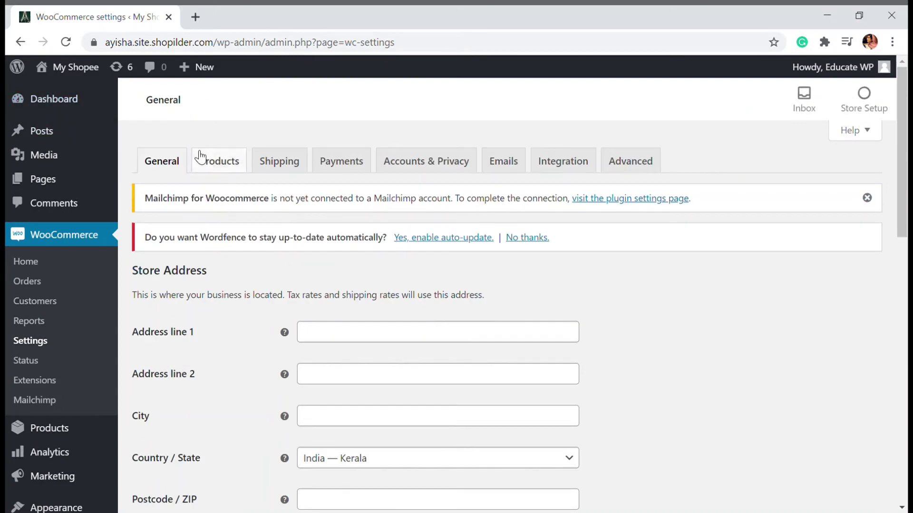
{"action": "left_click", "coordinate": [204, 161]}
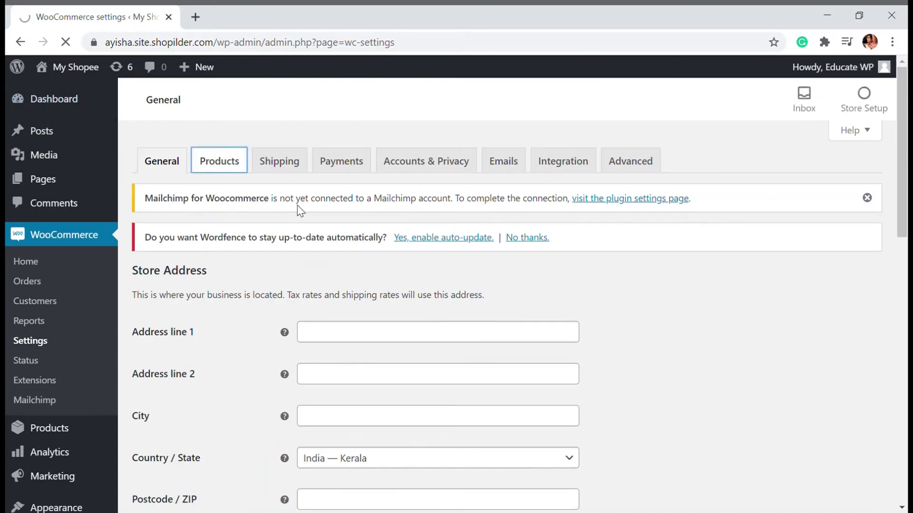
{"action": "scroll", "coordinate": [261, 202], "scroll_direction": "down", "scroll_amount": 10}
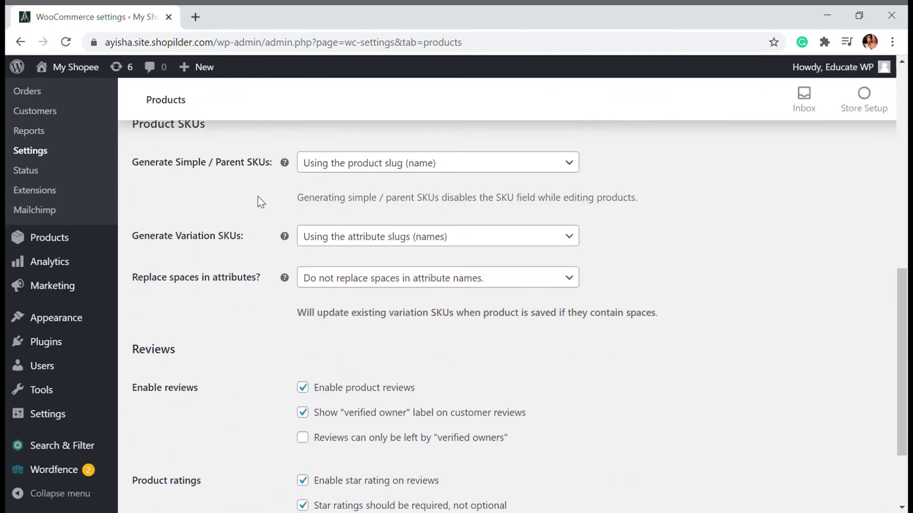
{"action": "scroll", "coordinate": [261, 202], "scroll_direction": "up", "scroll_amount": 1}
{"action": "scroll", "coordinate": [256, 196], "scroll_direction": "up", "scroll_amount": 6}
{"action": "scroll", "coordinate": [250, 195], "scroll_direction": "down", "scroll_amount": 3}
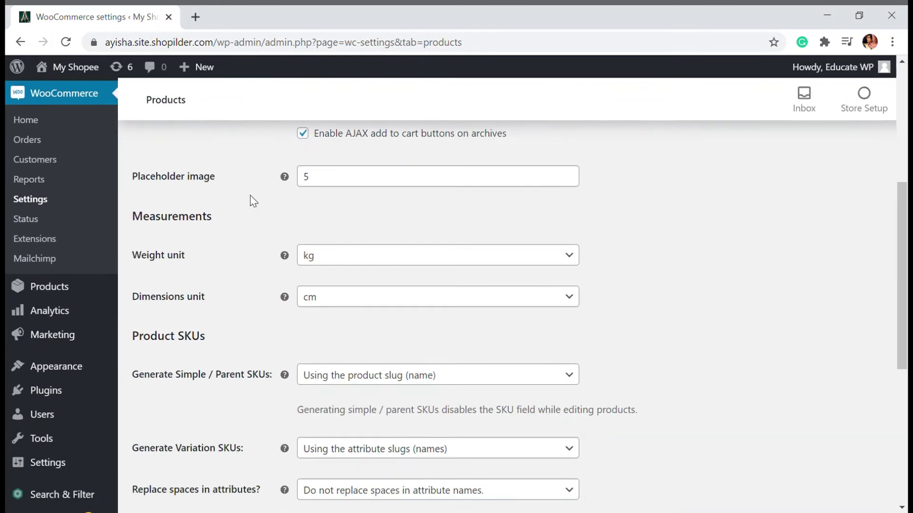
{"action": "scroll", "coordinate": [181, 251], "scroll_direction": "up", "scroll_amount": 3}
{"action": "scroll", "coordinate": [204, 306], "scroll_direction": "down", "scroll_amount": 4}
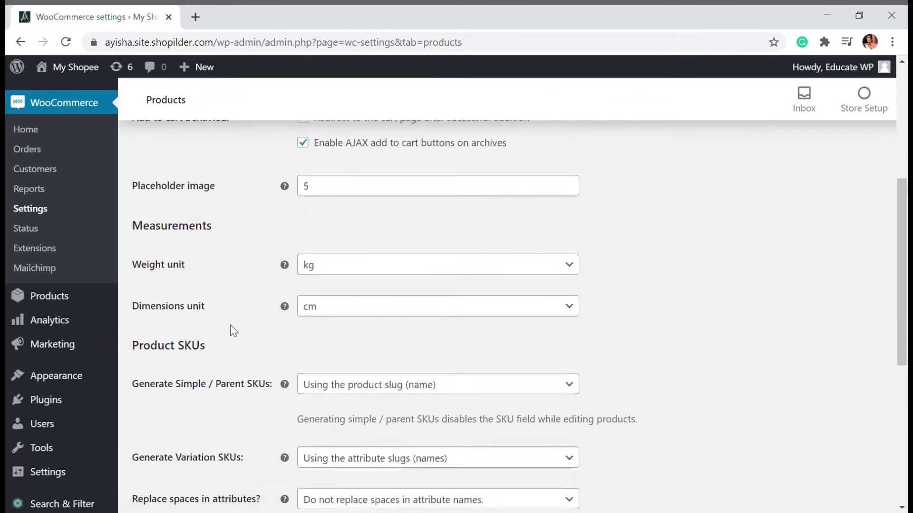
{"action": "scroll", "coordinate": [171, 327], "scroll_direction": "down", "scroll_amount": 3}
{"action": "scroll", "coordinate": [171, 326], "scroll_direction": "up", "scroll_amount": 1}
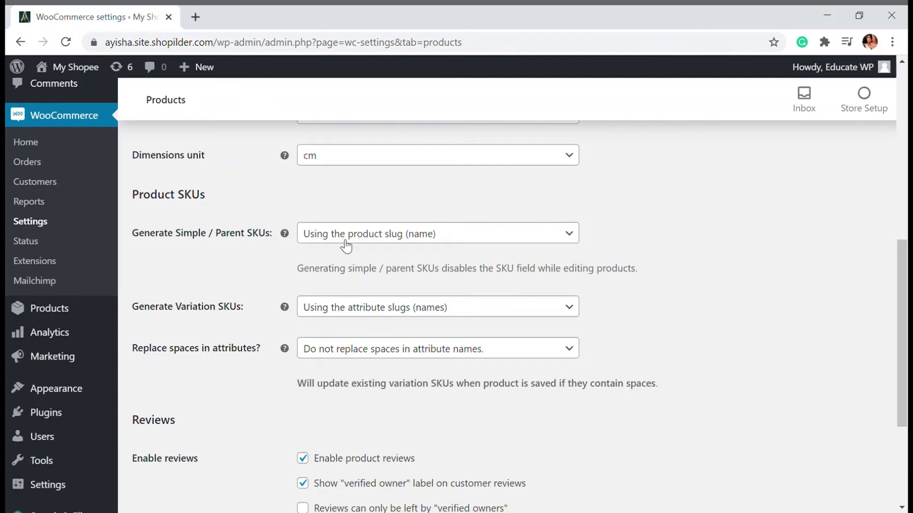
- Base SKUs on product slug and attribute slugs, replace spaces with dashes, and save
{"action": "left_click", "coordinate": [385, 244]}
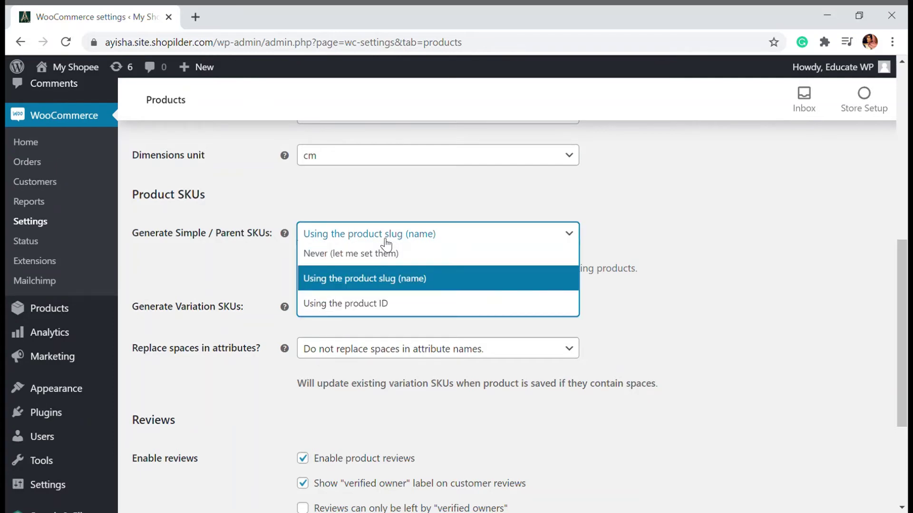
{"action": "left_click", "coordinate": [376, 280]}
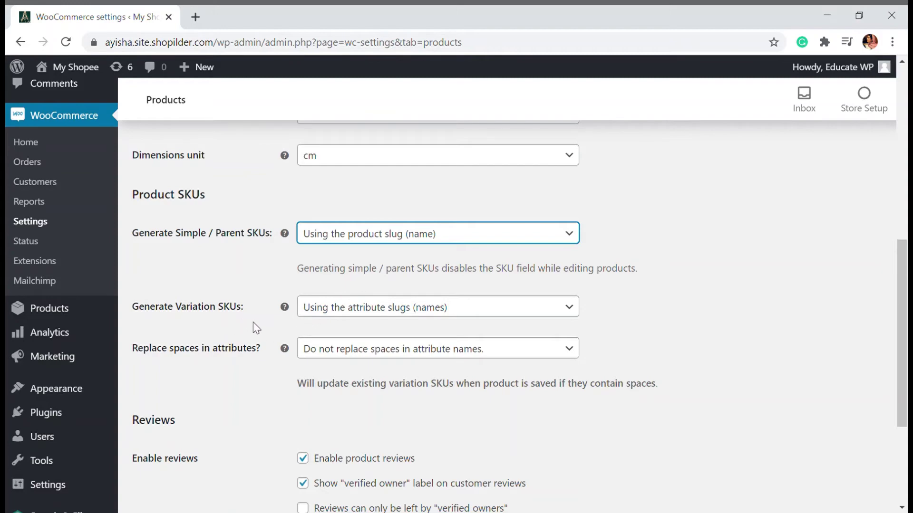
{"action": "left_click", "coordinate": [408, 307]}
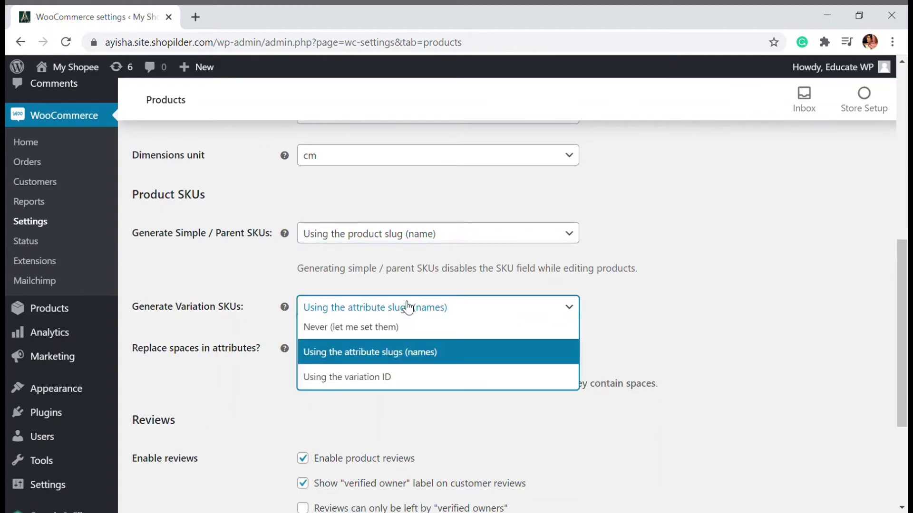
{"action": "left_click", "coordinate": [381, 361]}
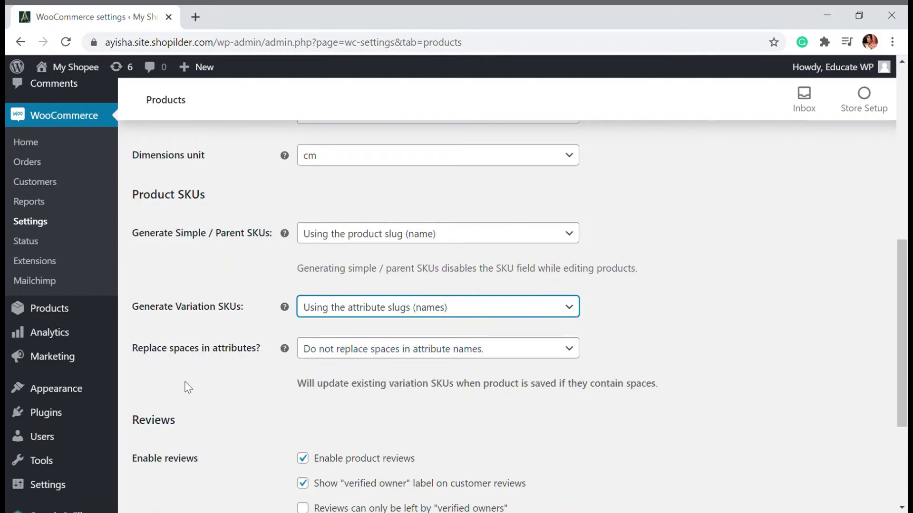
{"action": "left_click", "coordinate": [340, 354]}
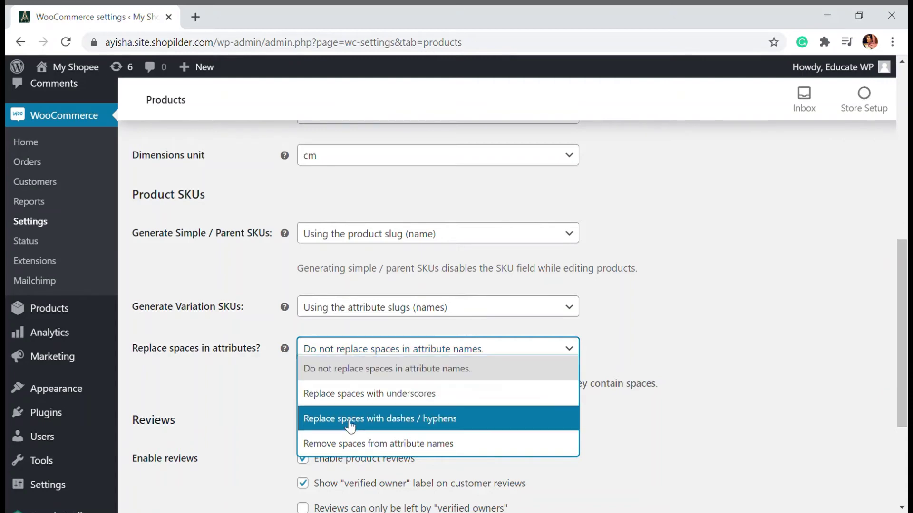
{"action": "left_click", "coordinate": [411, 427]}
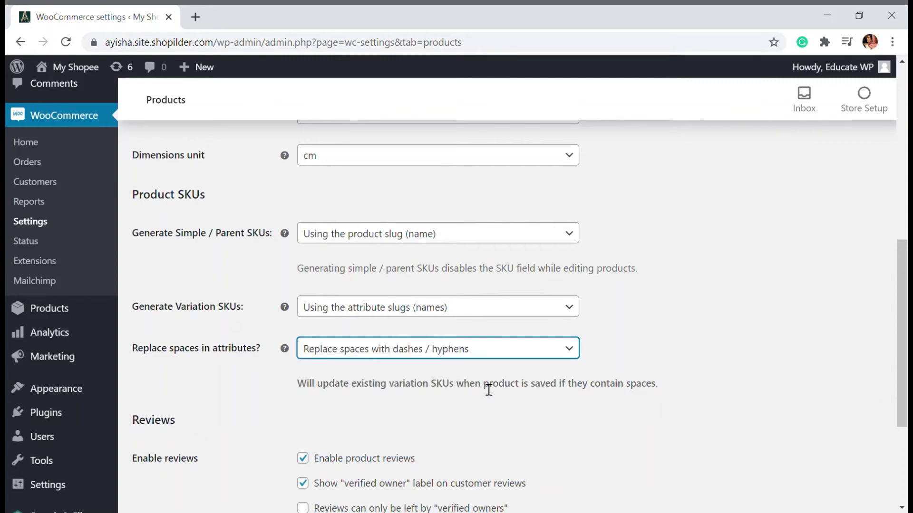
{"action": "scroll", "coordinate": [465, 364], "scroll_direction": "down", "scroll_amount": 5}
{"action": "scroll", "coordinate": [465, 362], "scroll_direction": "up", "scroll_amount": 2}
{"action": "scroll", "coordinate": [332, 347], "scroll_direction": "down", "scroll_amount": 1}
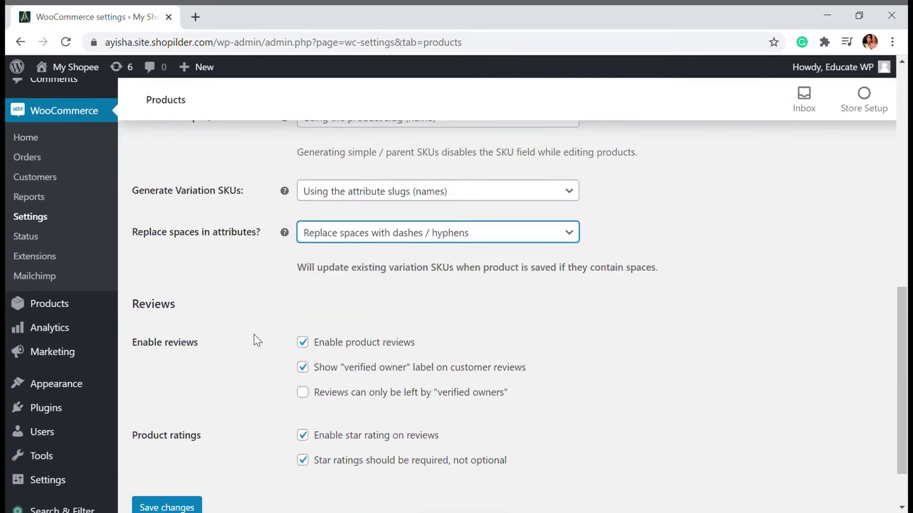
{"action": "scroll", "coordinate": [214, 389], "scroll_direction": "down", "scroll_amount": 1}
{"action": "left_click", "coordinate": [152, 443]}
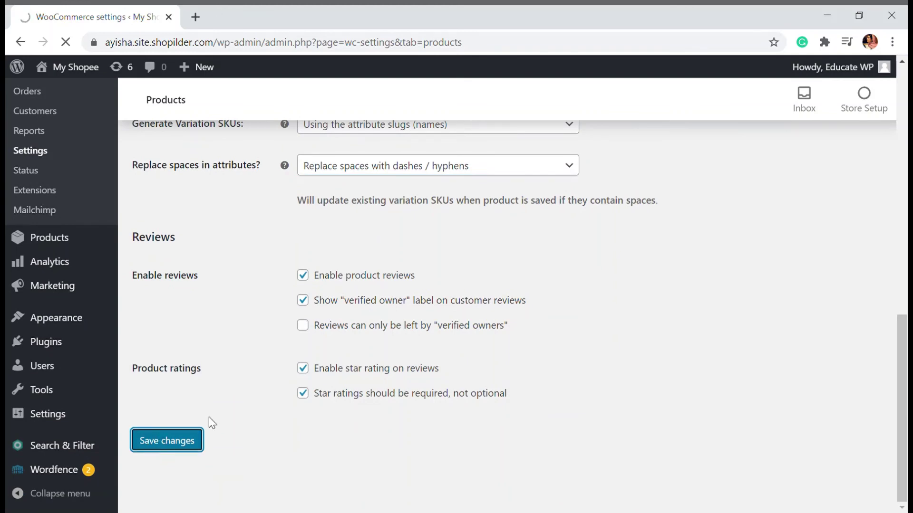
- Open All Products and check the SKU column: only Beanie has BRS
{"action": "scroll", "coordinate": [384, 390], "scroll_direction": "down", "scroll_amount": 6}
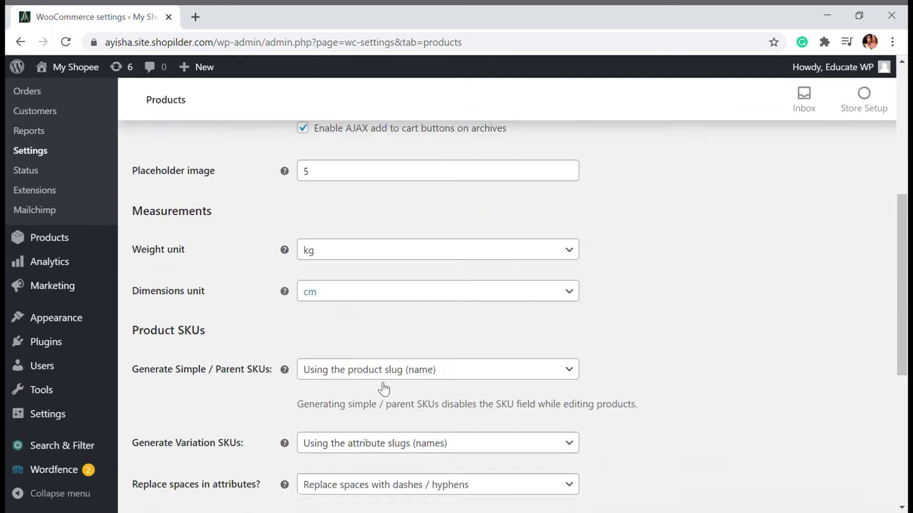
{"action": "scroll", "coordinate": [384, 390], "scroll_direction": "up", "scroll_amount": 7}
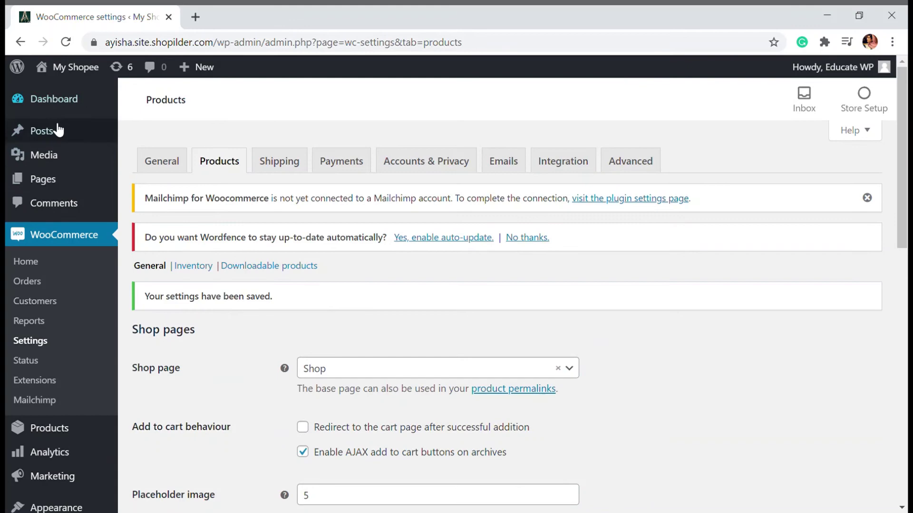
{"action": "scroll", "coordinate": [71, 333], "scroll_direction": "down", "scroll_amount": 6}
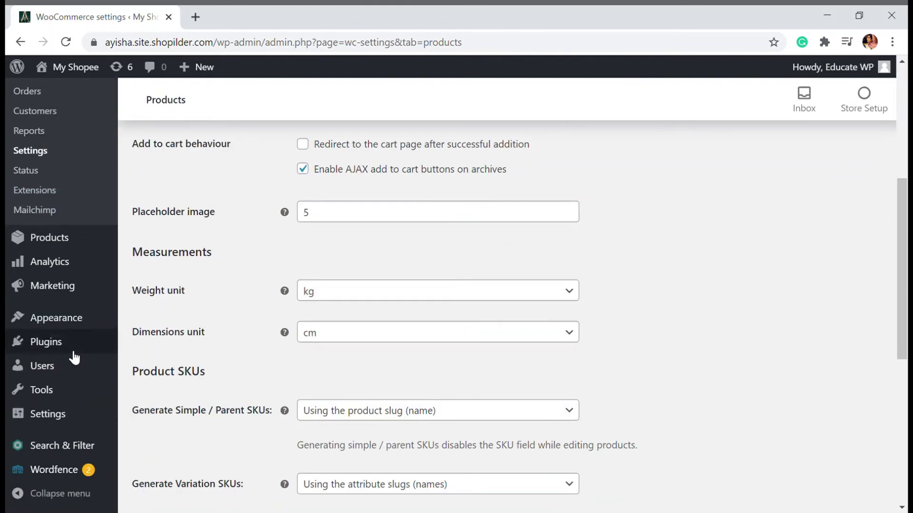
{"action": "left_click", "coordinate": [62, 237]}
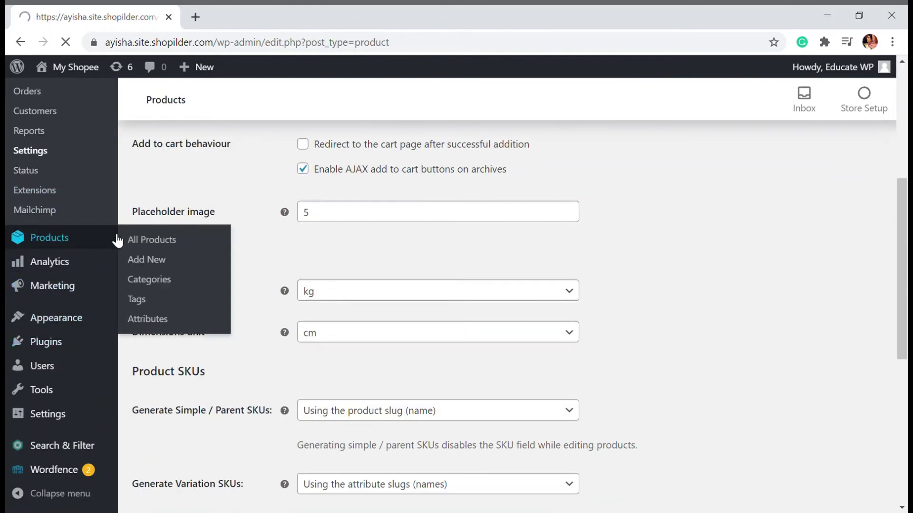
{"action": "scroll", "coordinate": [326, 267], "scroll_direction": "down", "scroll_amount": 4}
{"action": "scroll", "coordinate": [256, 248], "scroll_direction": "up", "scroll_amount": 1}
{"action": "scroll", "coordinate": [256, 249], "scroll_direction": "up", "scroll_amount": 1}
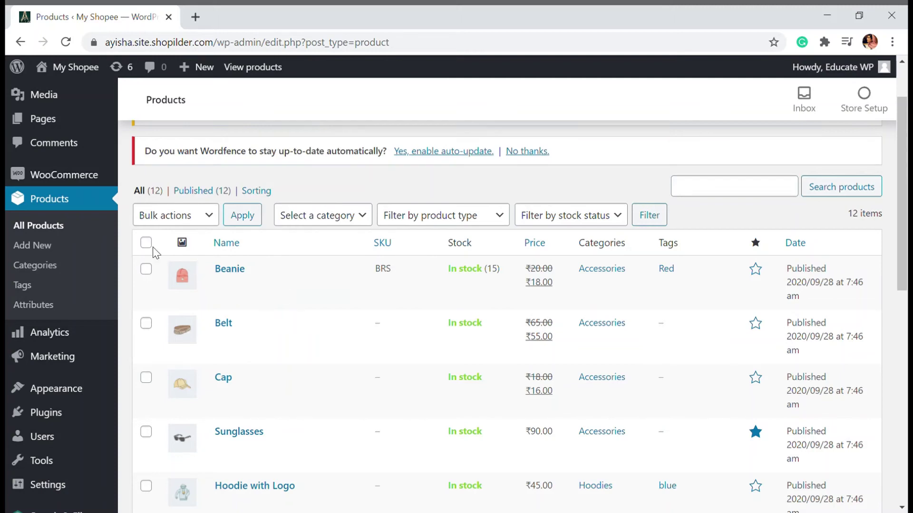
{"action": "scroll", "coordinate": [285, 238], "scroll_direction": "down", "scroll_amount": 9}
{"action": "scroll", "coordinate": [268, 271], "scroll_direction": "up", "scroll_amount": 7}
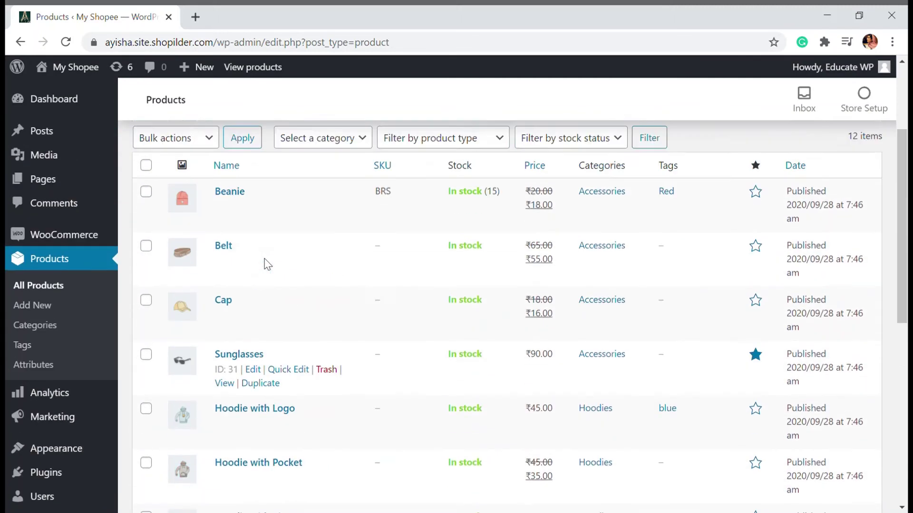
{"action": "scroll", "coordinate": [267, 265], "scroll_direction": "up", "scroll_amount": 3}
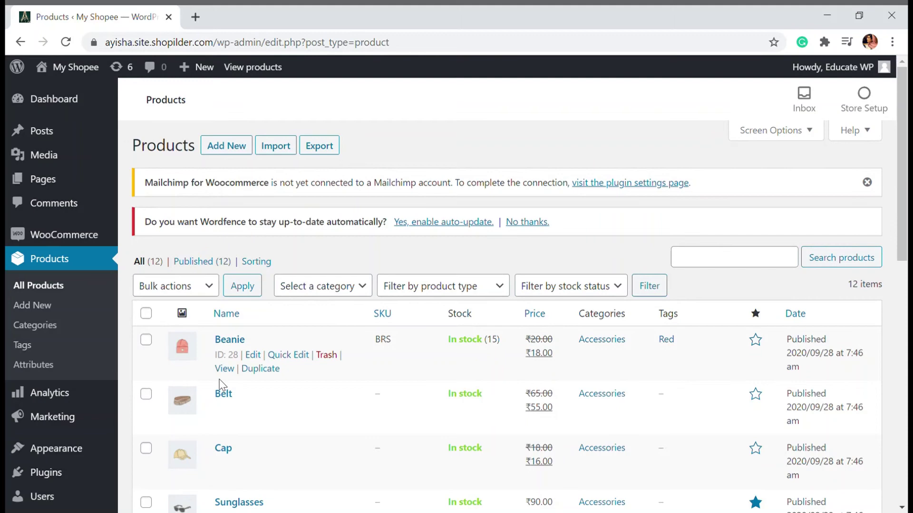
{"action": "scroll", "coordinate": [222, 384], "scroll_direction": "down", "scroll_amount": 1}
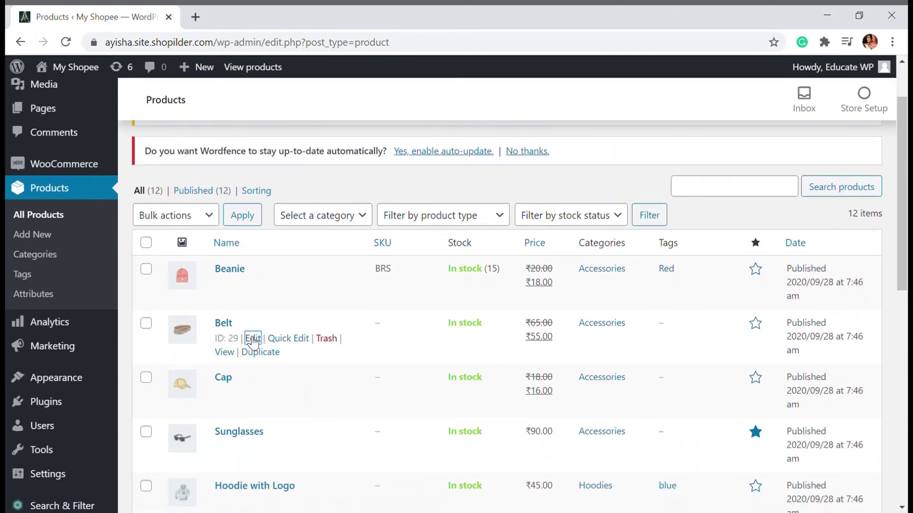
- Update the Belt product and confirm its storefront SKU now reads belt
{"action": "left_click", "coordinate": [253, 338]}
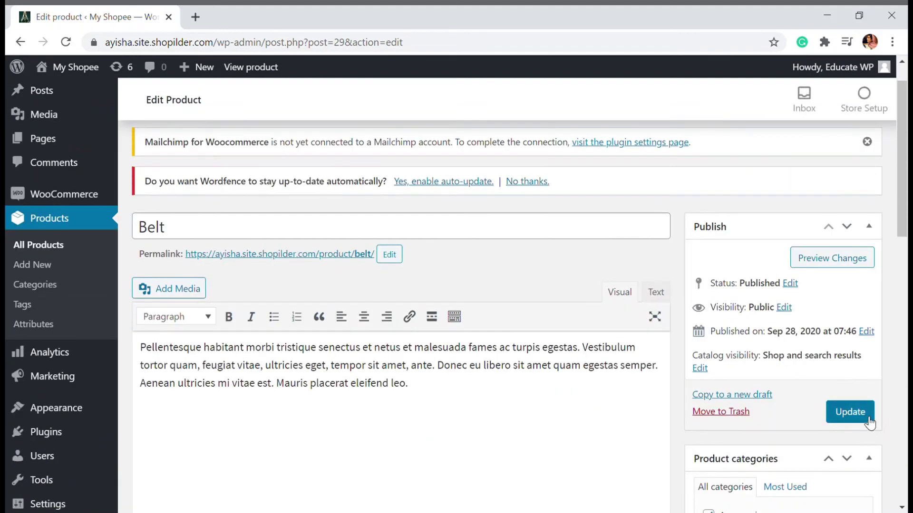
{"action": "left_click", "coordinate": [863, 421]}
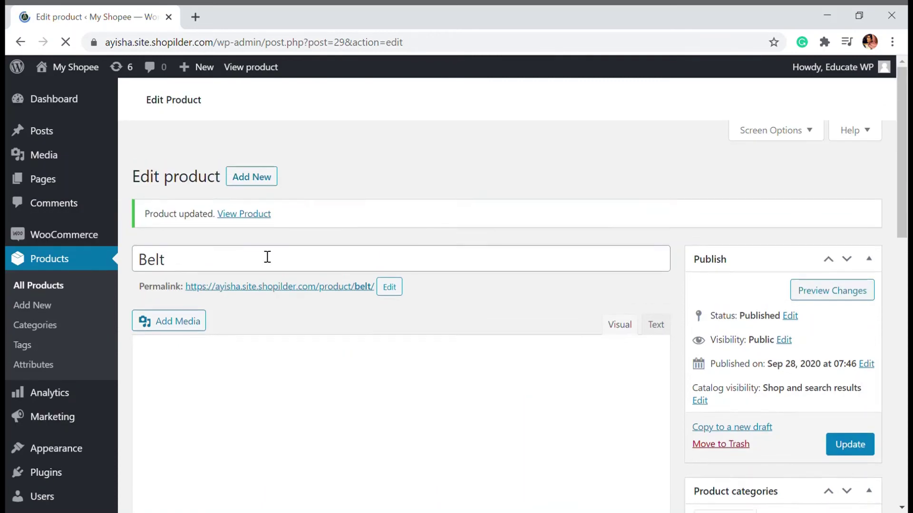
{"action": "left_click", "coordinate": [253, 260]}
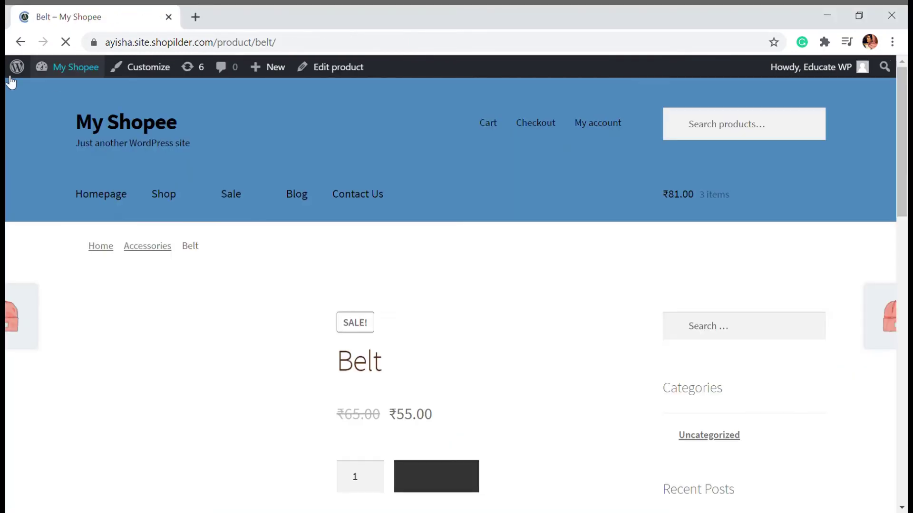
{"action": "scroll", "coordinate": [323, 327], "scroll_direction": "down", "scroll_amount": 2}
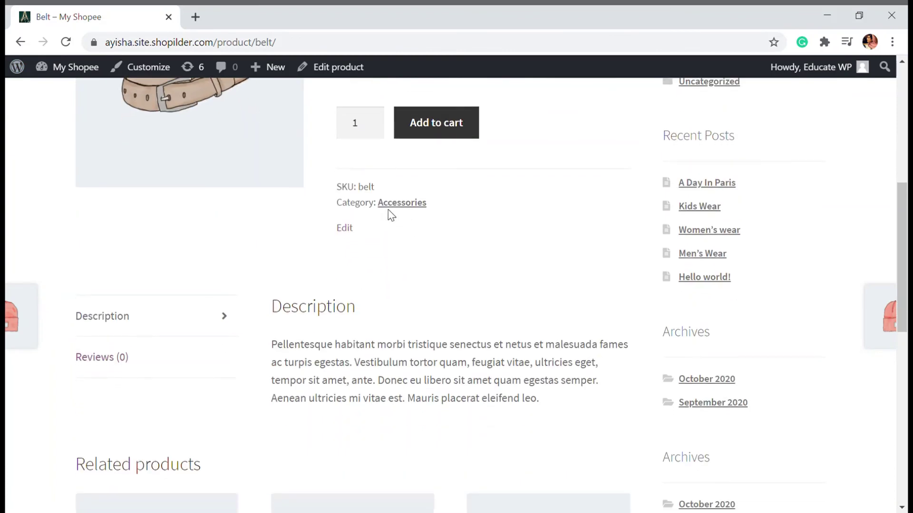
{"action": "mouse_move", "coordinate": [338, 187]}
{"action": "left_mouse_down"}
{"action": "mouse_move", "coordinate": [392, 187]}
{"action": "mouse_move", "coordinate": [337, 187]}
{"action": "left_mouse_up"}
{"action": "left_click", "coordinate": [384, 183]}
{"action": "left_click", "coordinate": [411, 188]}
- Return to the Products list and reload it
{"action": "left_click", "coordinate": [18, 43]}
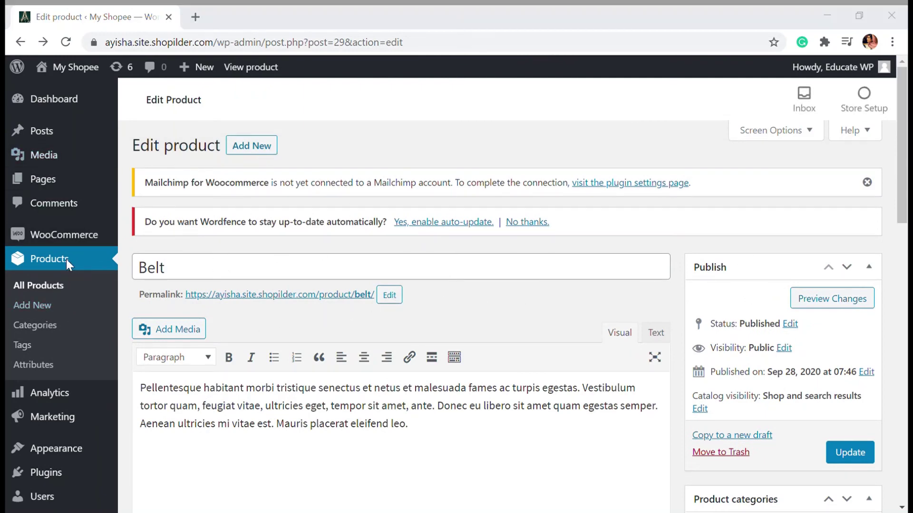
{"action": "left_click", "coordinate": [542, 129]}
{"action": "key", "text": "F5"}
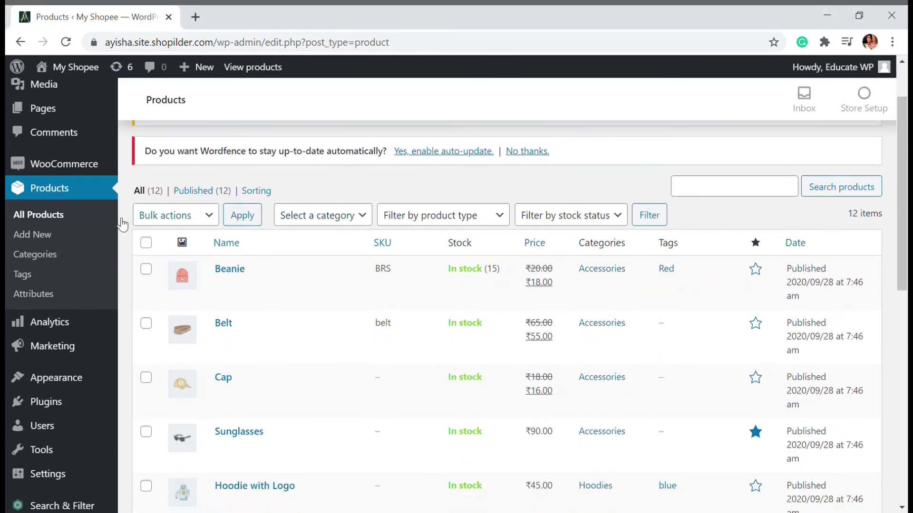
- Select all products and open Bulk Edit from Bulk actions
{"action": "scroll", "coordinate": [143, 243], "scroll_direction": "down", "scroll_amount": 3}
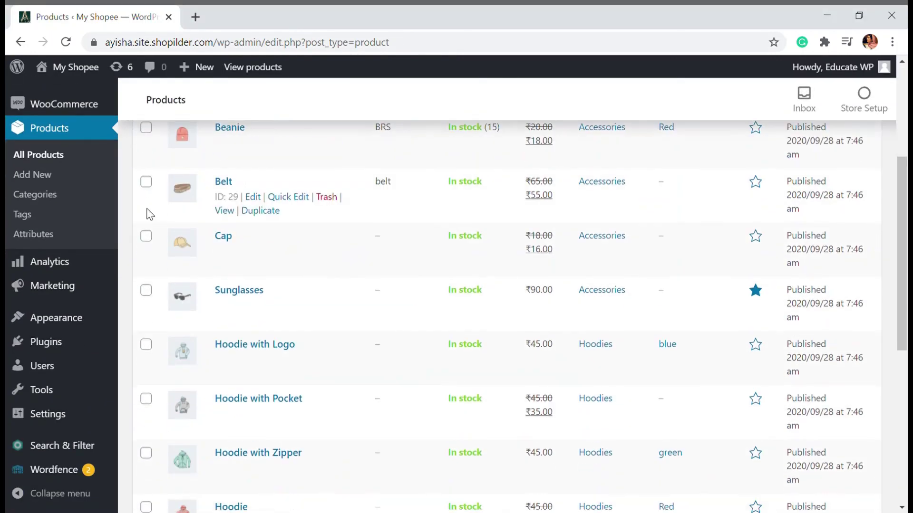
{"action": "scroll", "coordinate": [150, 207], "scroll_direction": "up", "scroll_amount": 2}
{"action": "left_click", "coordinate": [146, 173]}
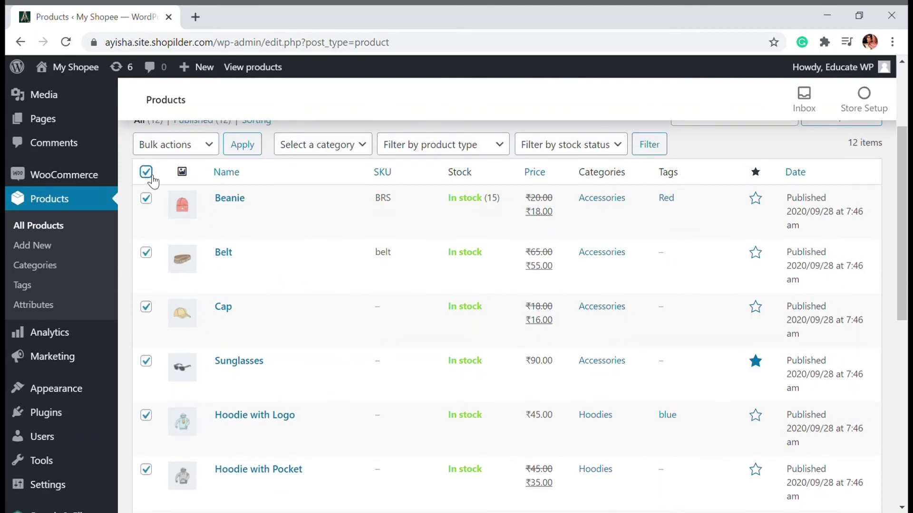
{"action": "left_click", "coordinate": [185, 152]}
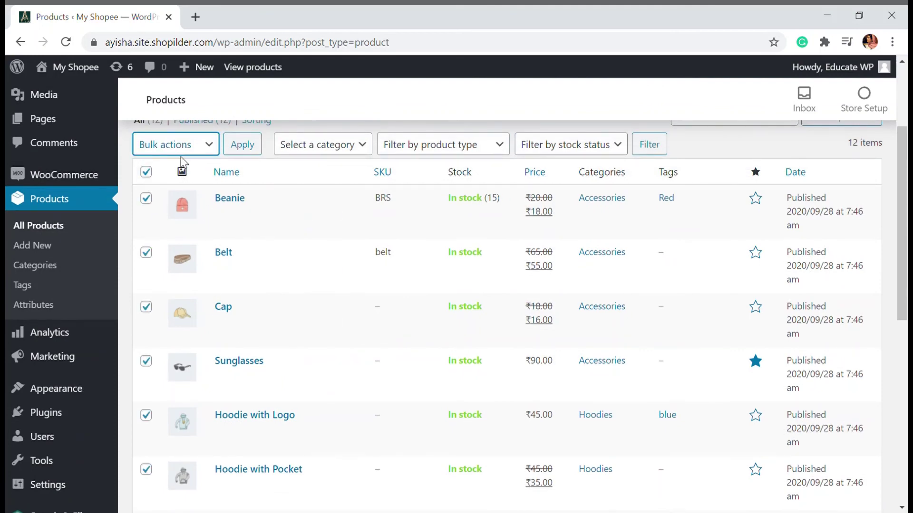
{"action": "left_click", "coordinate": [170, 175]}
{"action": "left_click", "coordinate": [260, 151]}
- Submit the bulk edit for all 12 products with every field at No change
{"action": "scroll", "coordinate": [257, 268], "scroll_direction": "down", "scroll_amount": 2}
{"action": "scroll", "coordinate": [253, 261], "scroll_direction": "down", "scroll_amount": 3}
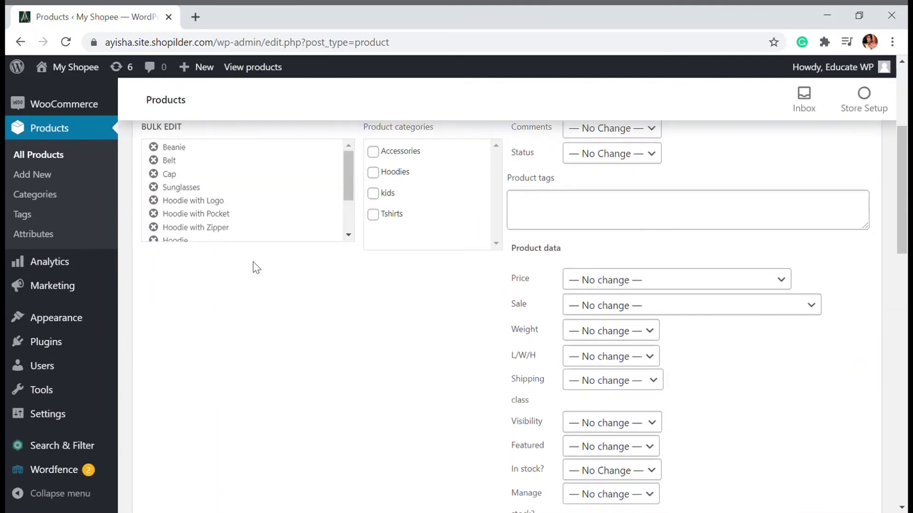
{"action": "scroll", "coordinate": [393, 258], "scroll_direction": "up", "scroll_amount": 3}
{"action": "scroll", "coordinate": [235, 259], "scroll_direction": "down", "scroll_amount": 6}
{"action": "scroll", "coordinate": [480, 272], "scroll_direction": "up", "scroll_amount": 4}
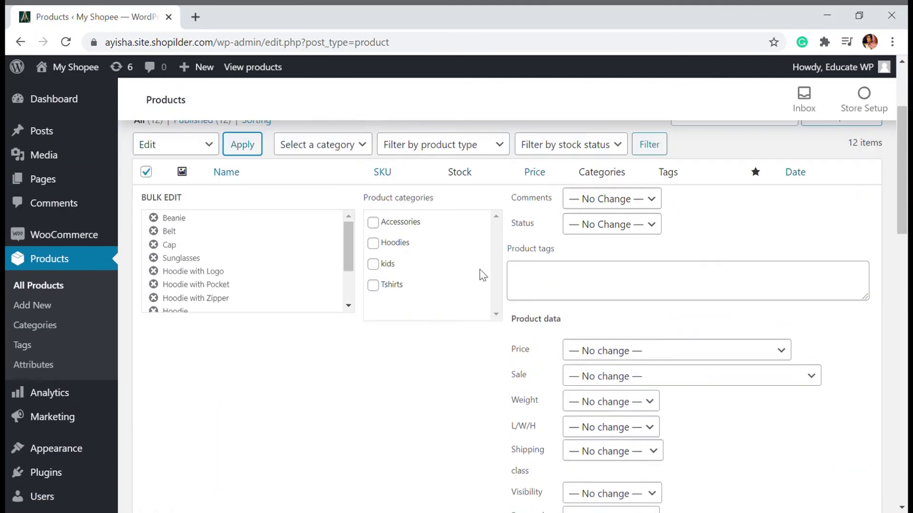
{"action": "scroll", "coordinate": [385, 251], "scroll_direction": "down", "scroll_amount": 1}
{"action": "scroll", "coordinate": [379, 225], "scroll_direction": "up", "scroll_amount": 1}
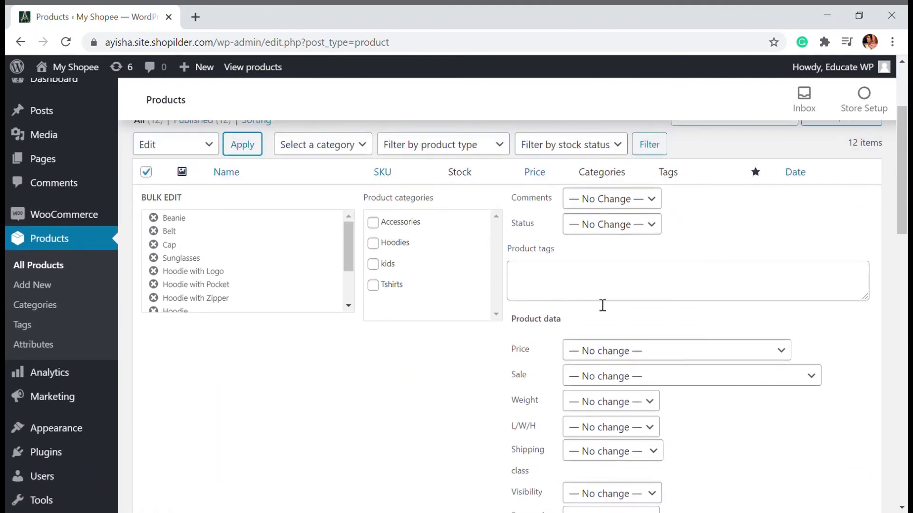
{"action": "scroll", "coordinate": [703, 326], "scroll_direction": "down", "scroll_amount": 7}
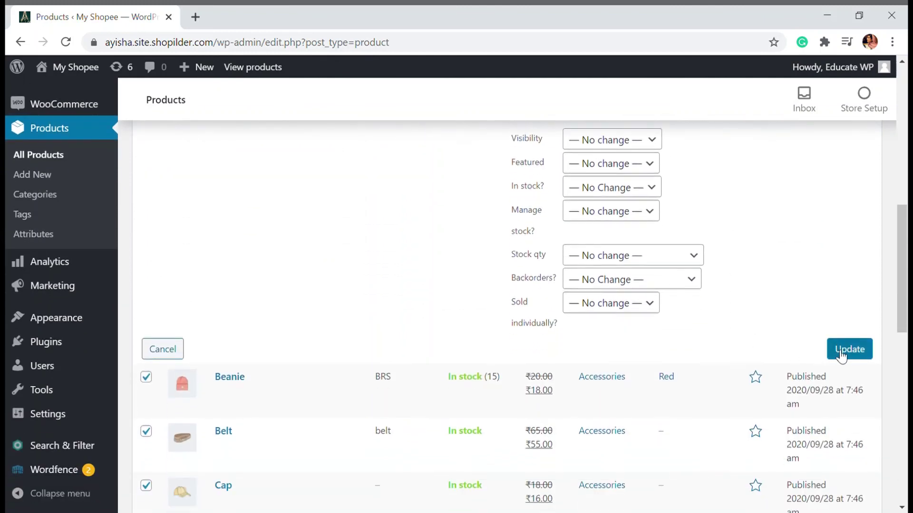
{"action": "left_click", "coordinate": [850, 348]}
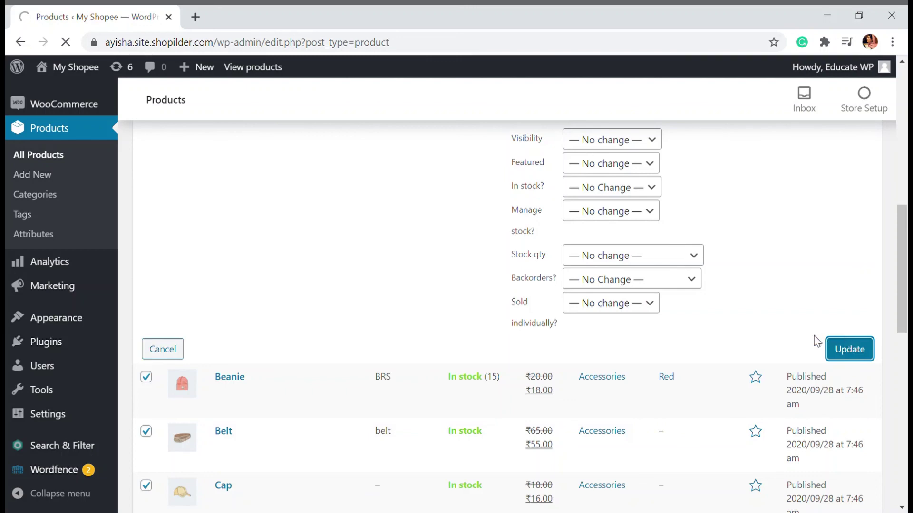
- Scroll the product list to confirm slug-based SKUs like beanie, cap and hoodie-with-logo
{"action": "scroll", "coordinate": [702, 352], "scroll_direction": "down", "scroll_amount": 8}
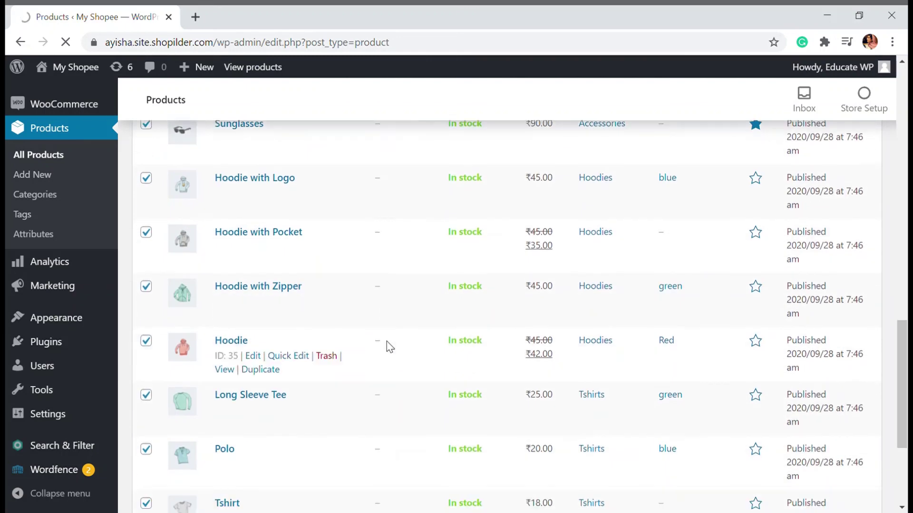
{"action": "scroll", "coordinate": [387, 431], "scroll_direction": "up", "scroll_amount": 7}
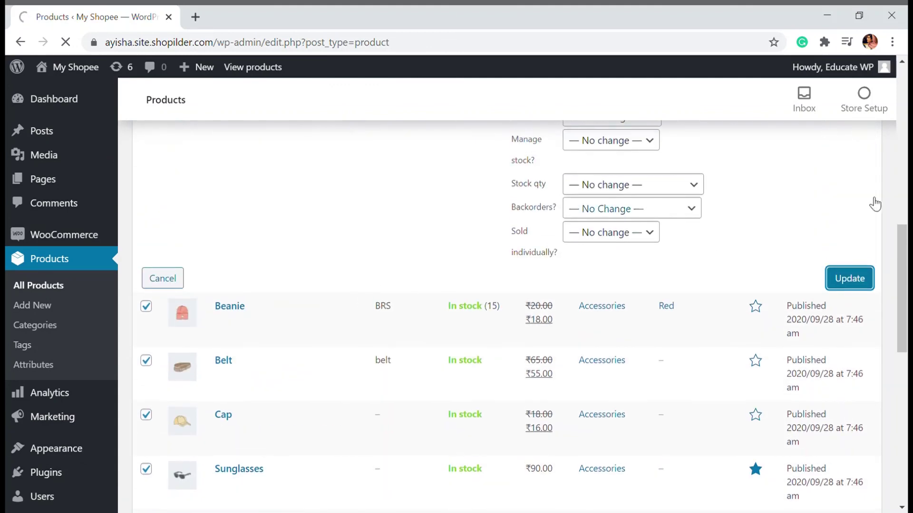
{"action": "scroll", "coordinate": [593, 272], "scroll_direction": "down", "scroll_amount": 3}
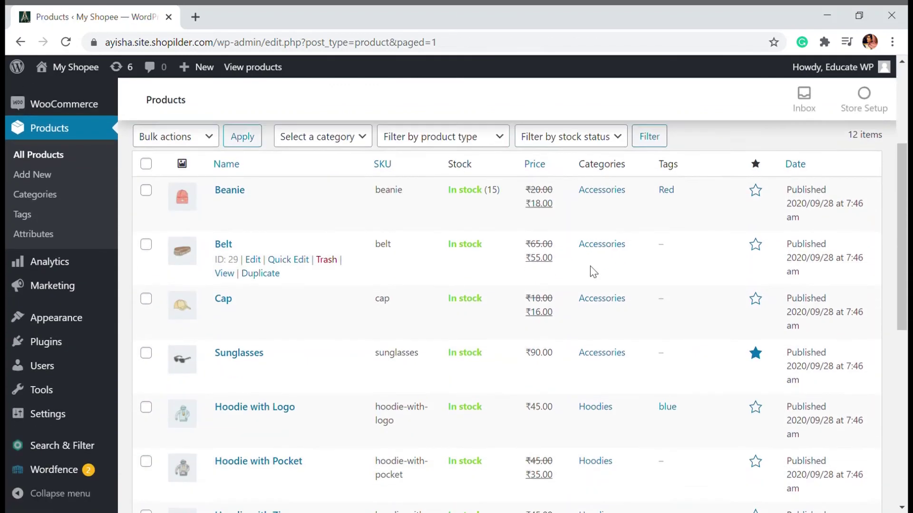
{"action": "scroll", "coordinate": [404, 261], "scroll_direction": "down", "scroll_amount": 5}
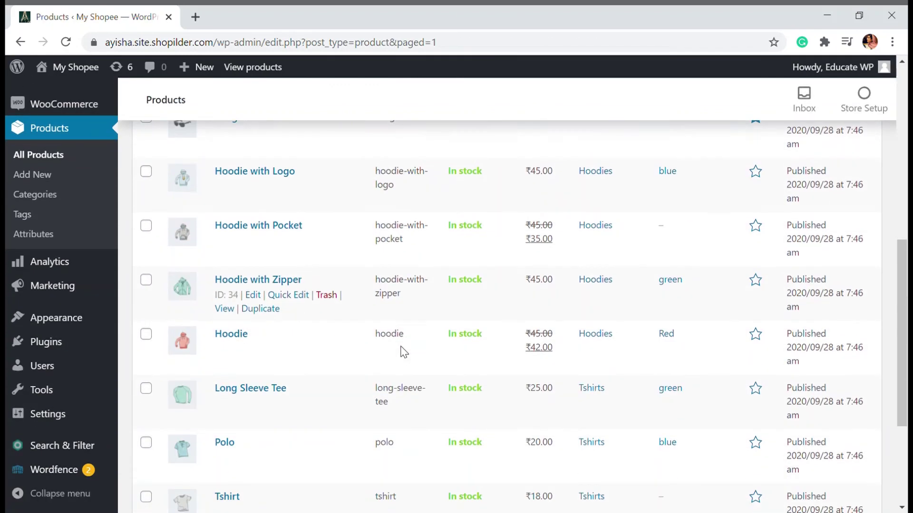
{"action": "scroll", "coordinate": [384, 189], "scroll_direction": "up", "scroll_amount": 4}
{"action": "scroll", "coordinate": [385, 171], "scroll_direction": "up", "scroll_amount": 3}
{"action": "scroll", "coordinate": [363, 291], "scroll_direction": "down", "scroll_amount": 5}
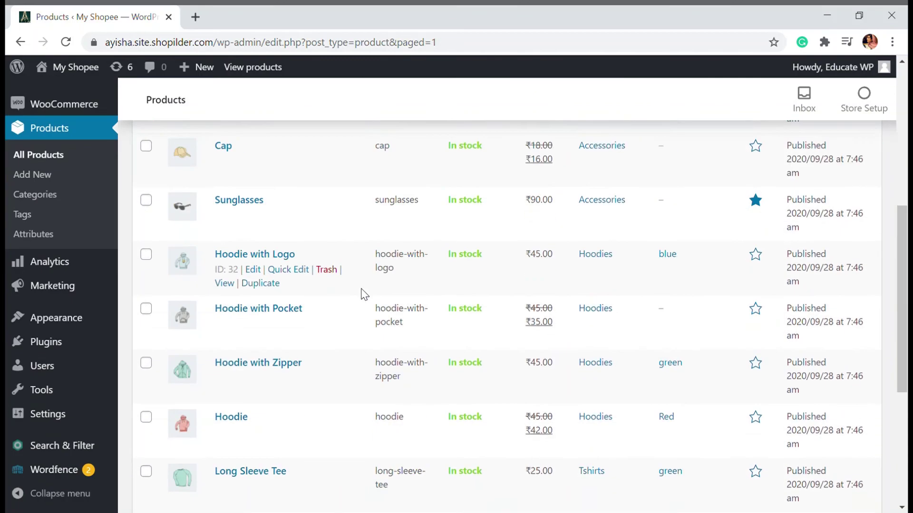
{"action": "scroll", "coordinate": [400, 302], "scroll_direction": "up", "scroll_amount": 5}
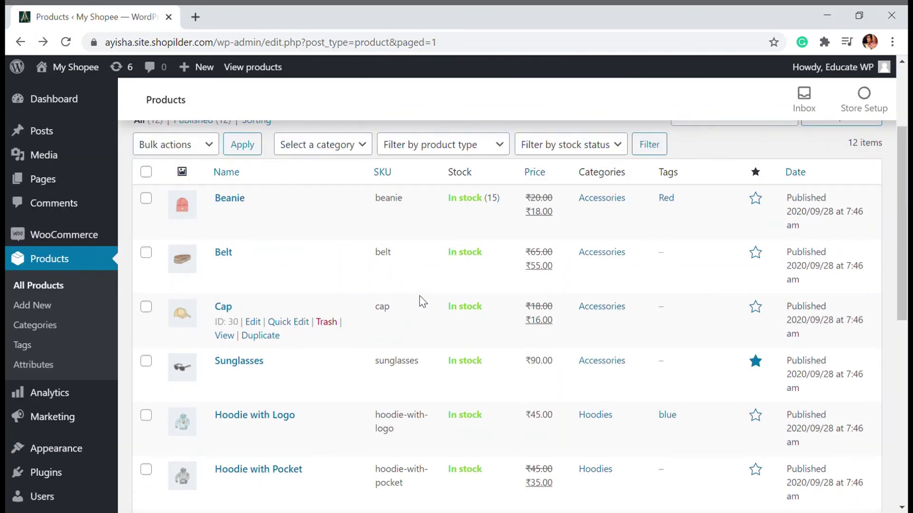